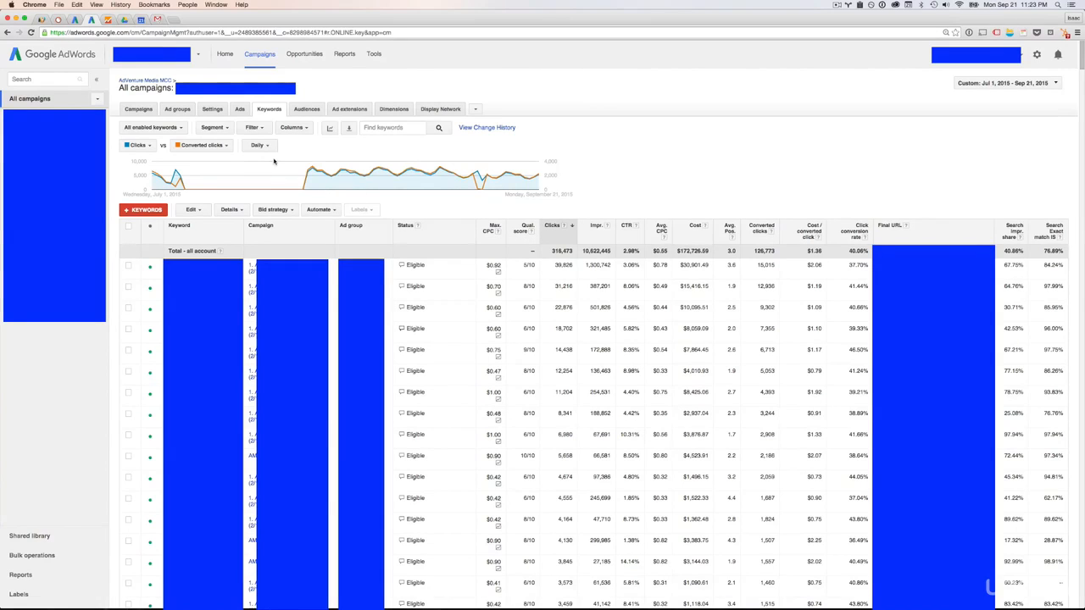
Step: Modify the keyword table's columns so that Qual. score is removed and re-added as the last column, and apply the change
{"action": "left_click", "coordinate": [292, 129]}
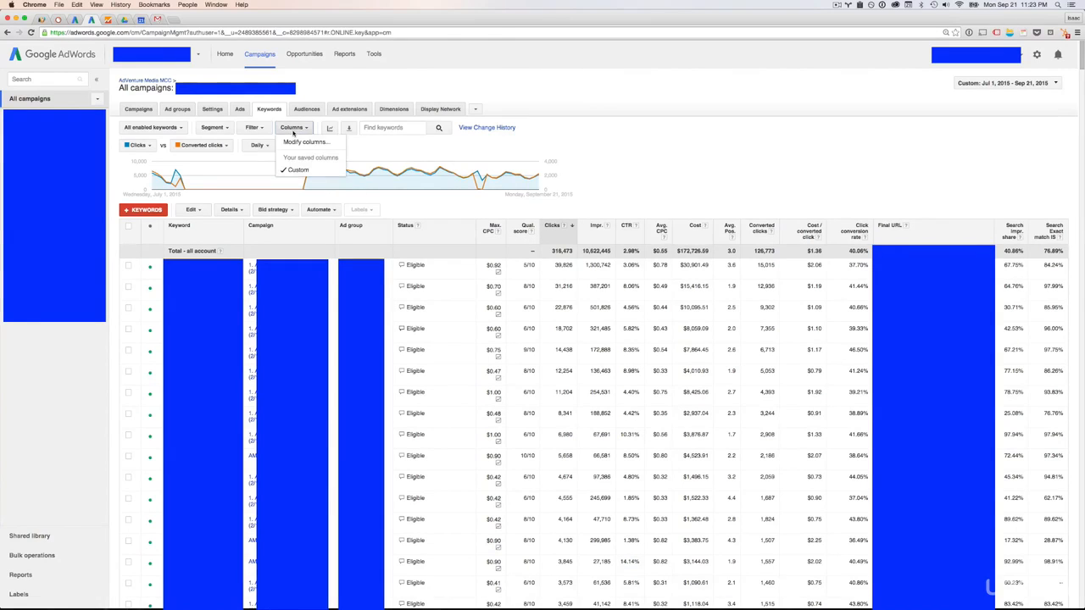
{"action": "left_click", "coordinate": [299, 143]}
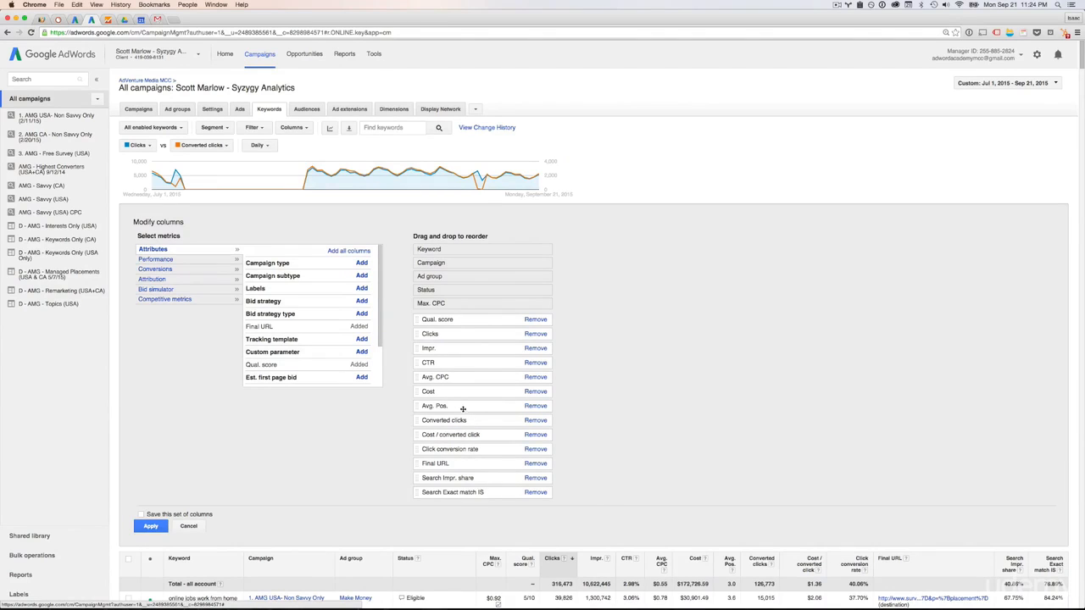
{"action": "left_click", "coordinate": [535, 319]}
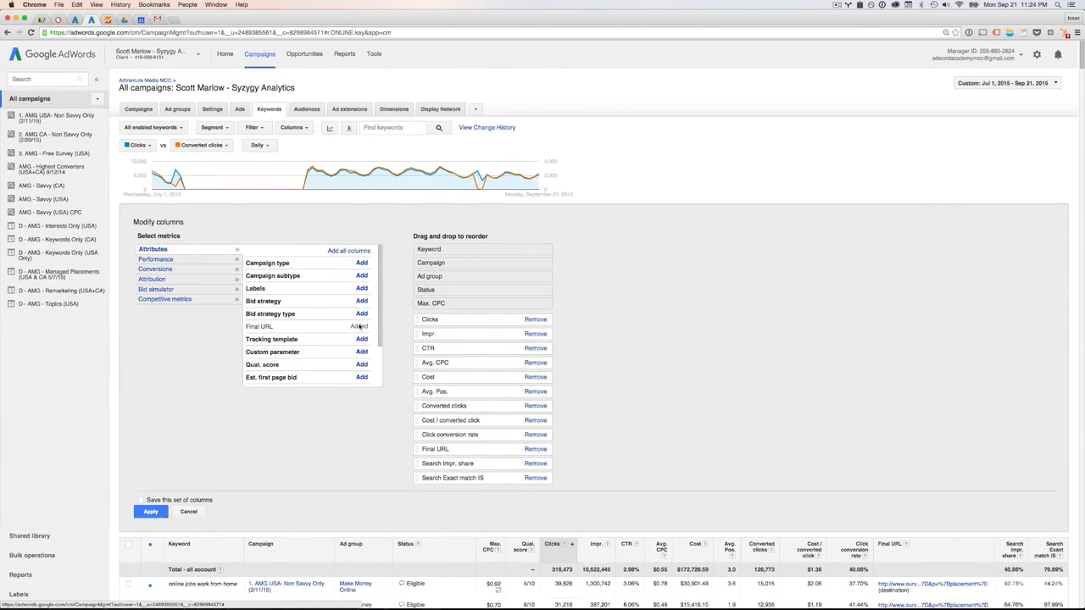
{"action": "left_click", "coordinate": [362, 364]}
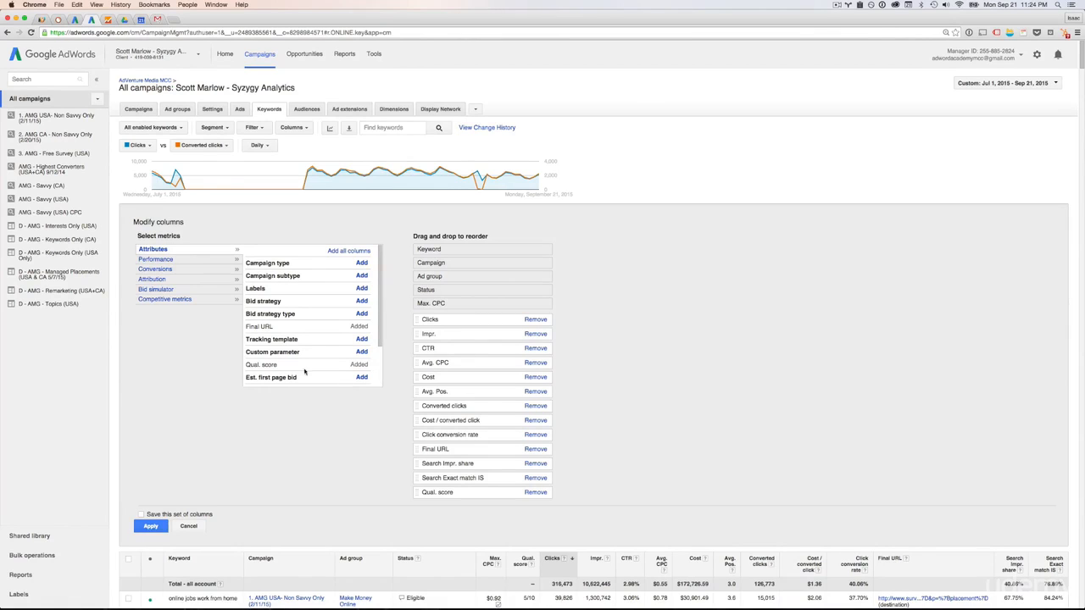
{"action": "left_click", "coordinate": [150, 526]}
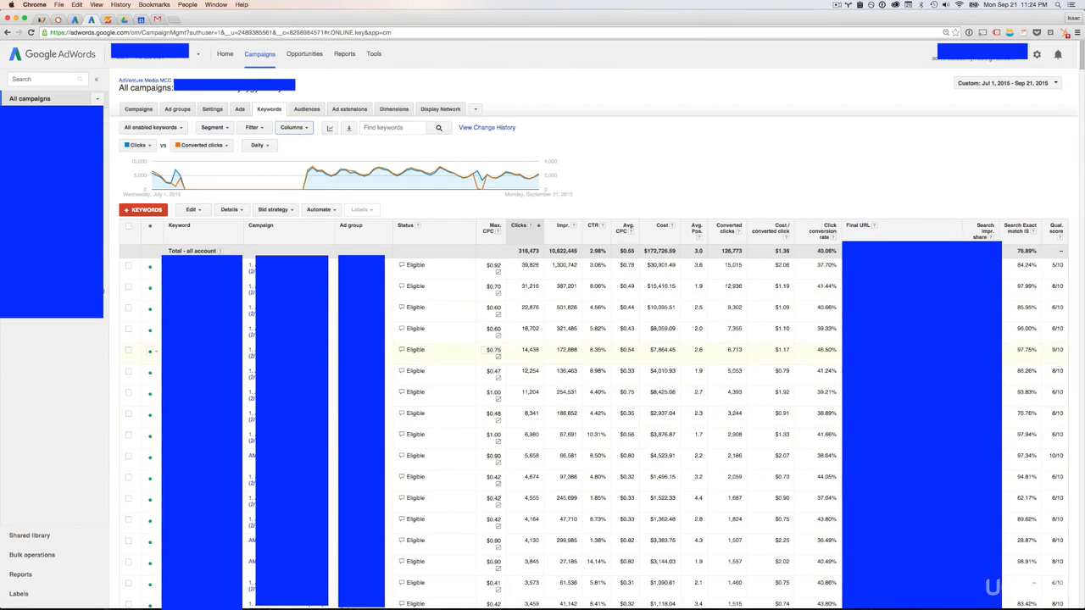
Step: Create a filter on the account's keywords with the condition Qual. score >= 1
{"action": "left_click", "coordinate": [149, 112]}
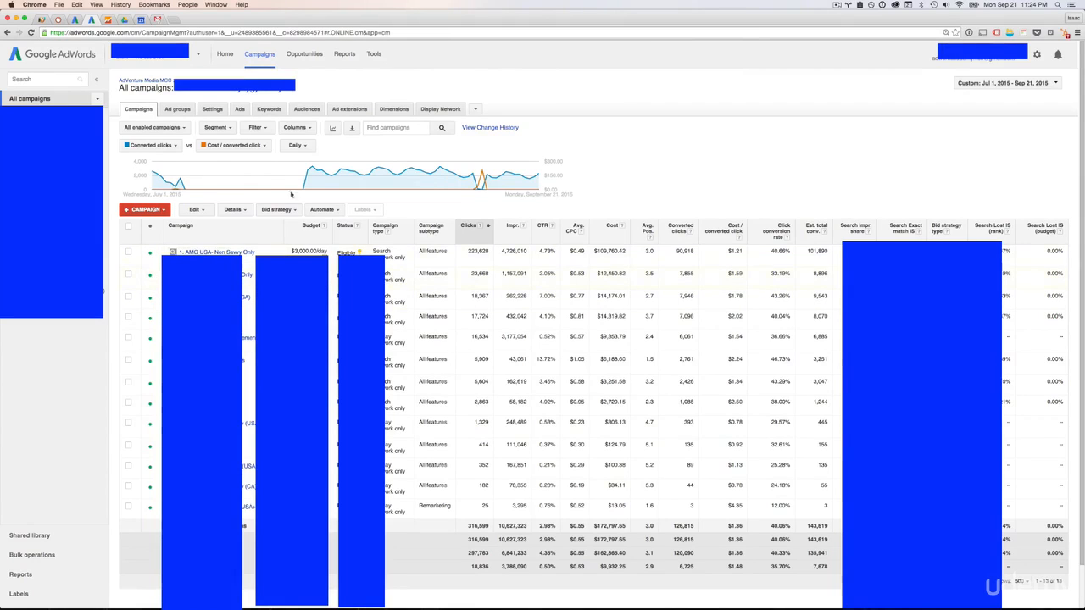
{"action": "left_click", "coordinate": [272, 109]}
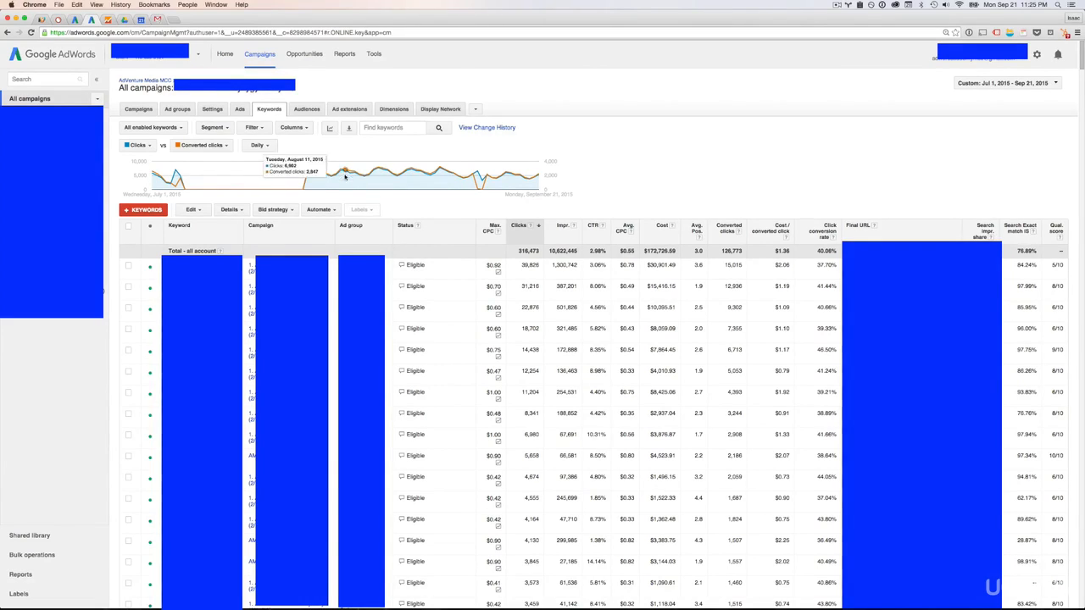
{"action": "left_click", "coordinate": [258, 132]}
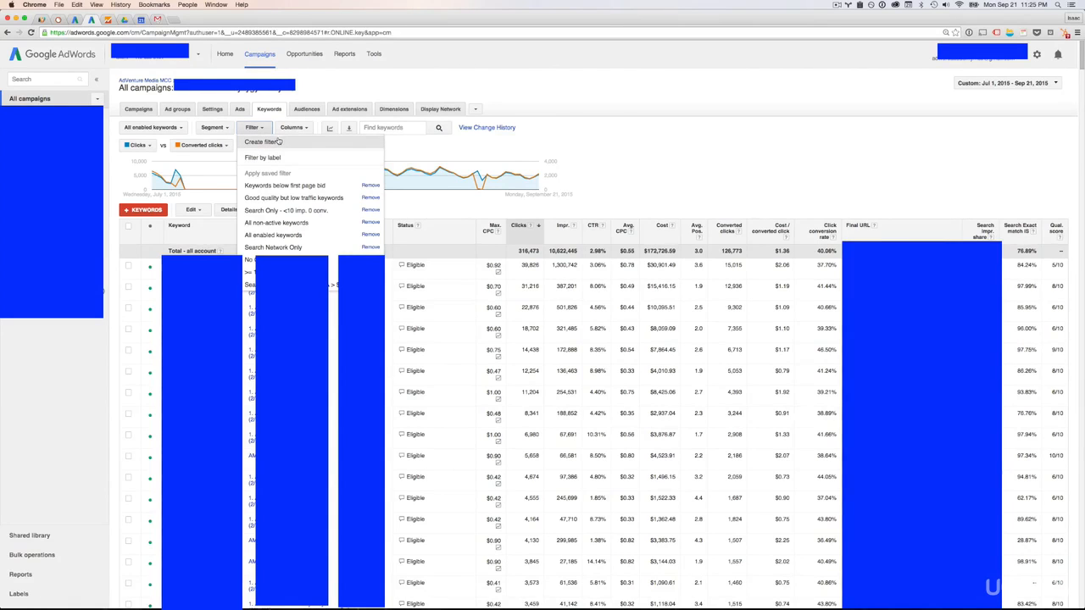
{"action": "left_click", "coordinate": [278, 144]}
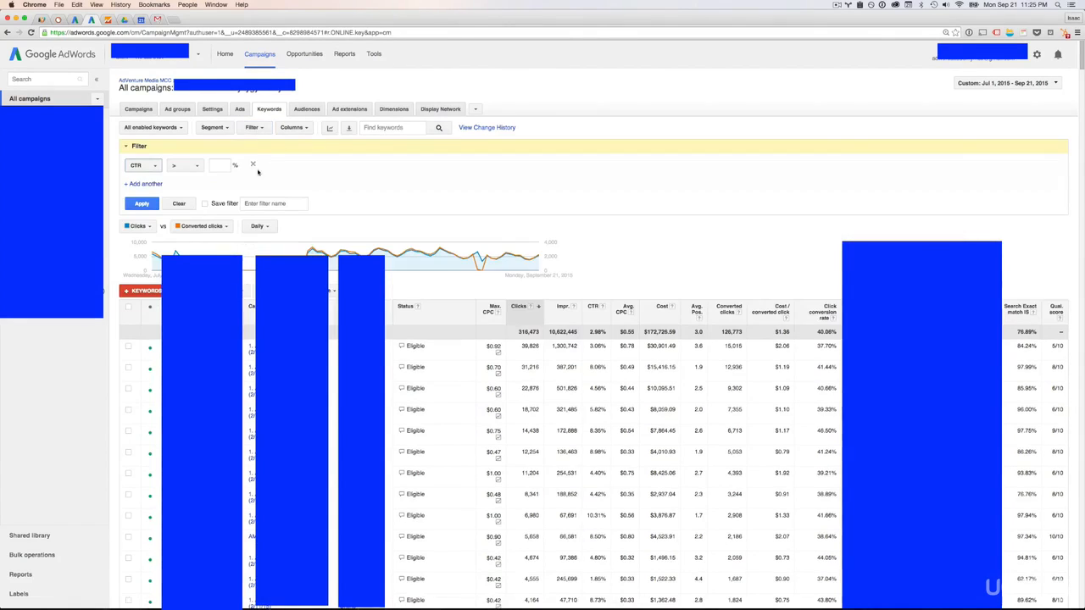
{"action": "left_click", "coordinate": [144, 165]}
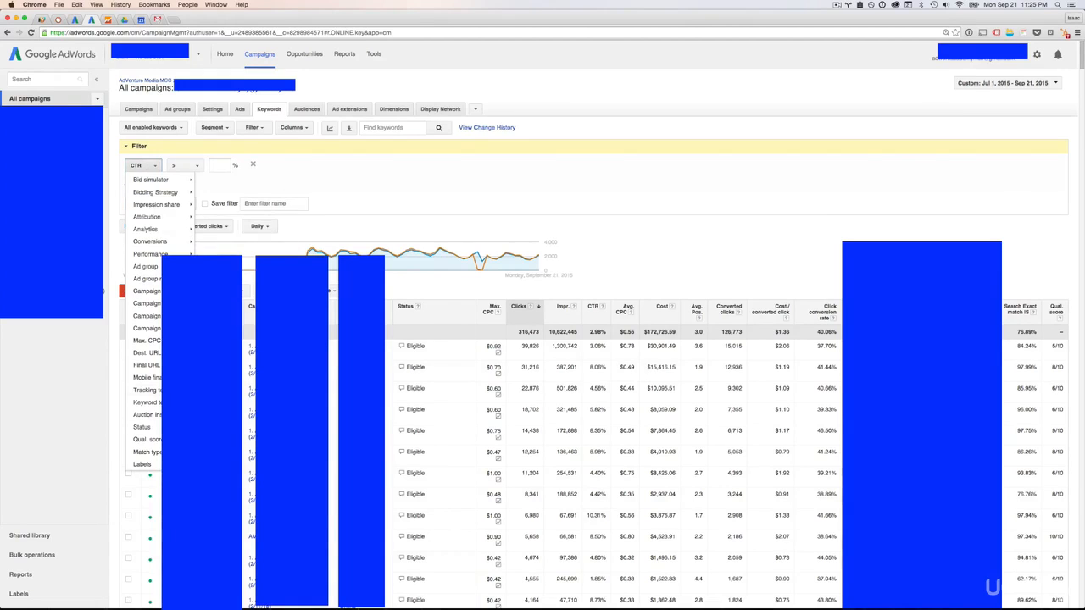
{"action": "left_click", "coordinate": [144, 439]}
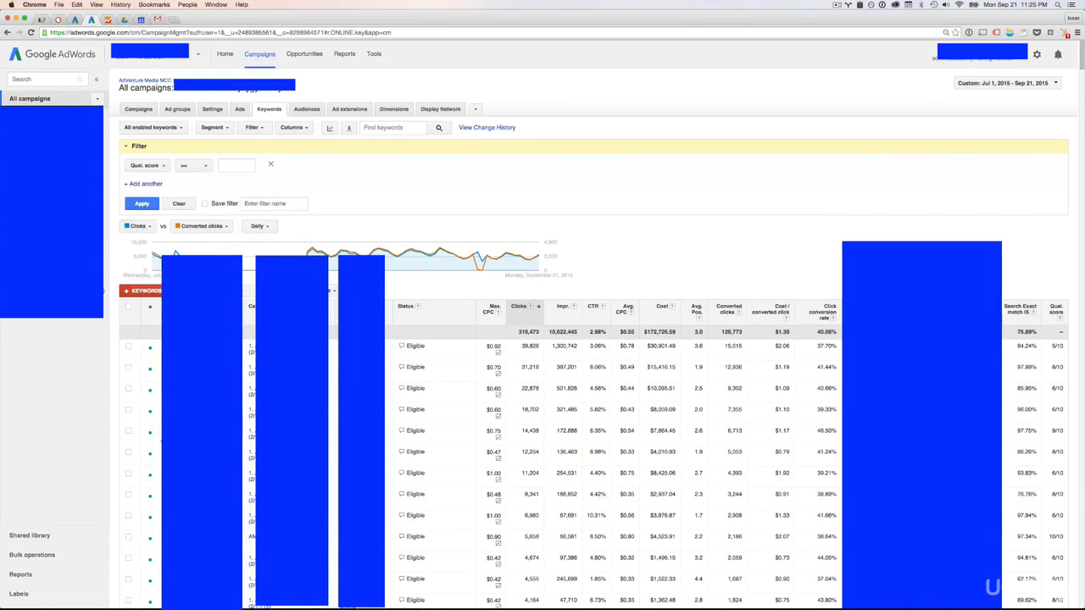
{"action": "left_click", "coordinate": [222, 166]}
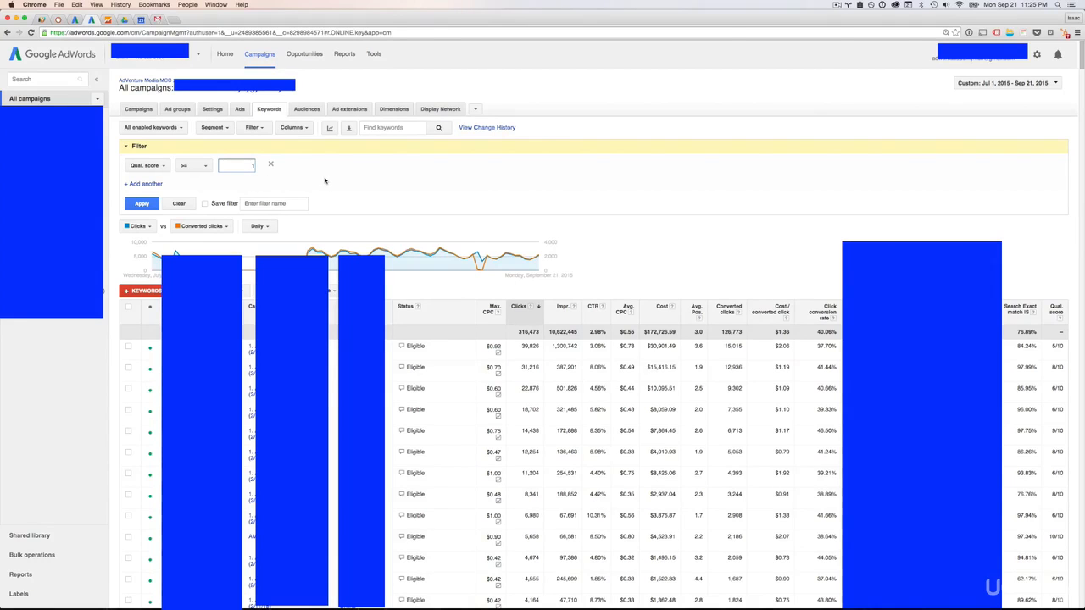
Step: Add a Status condition to the filter that excludes "Not triggering ads: critical issues" and "Not eligible to run"
{"action": "left_click", "coordinate": [142, 184]}
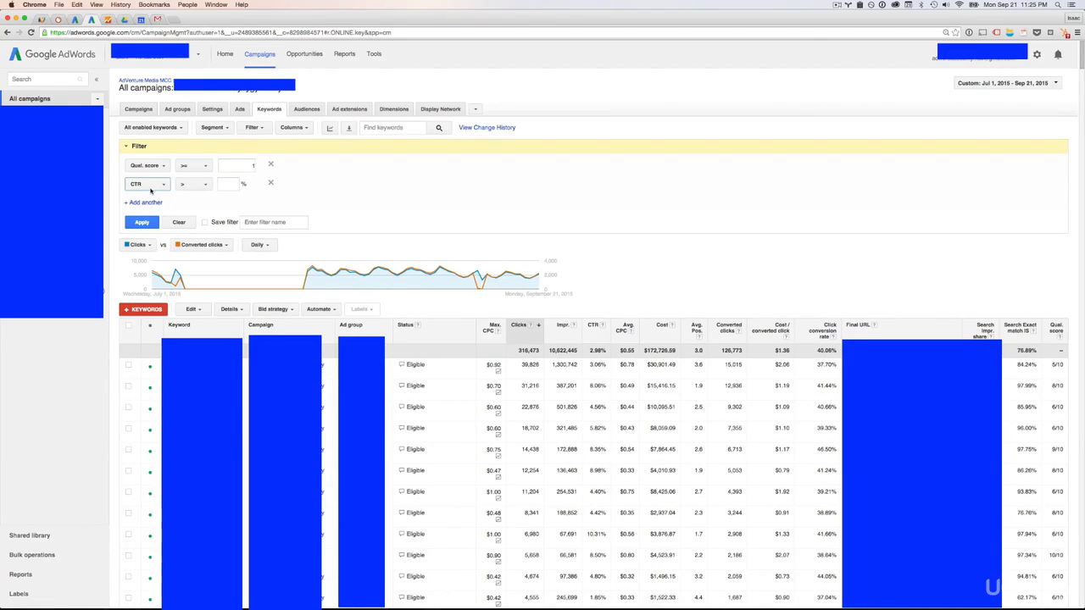
{"action": "left_click", "coordinate": [160, 185]}
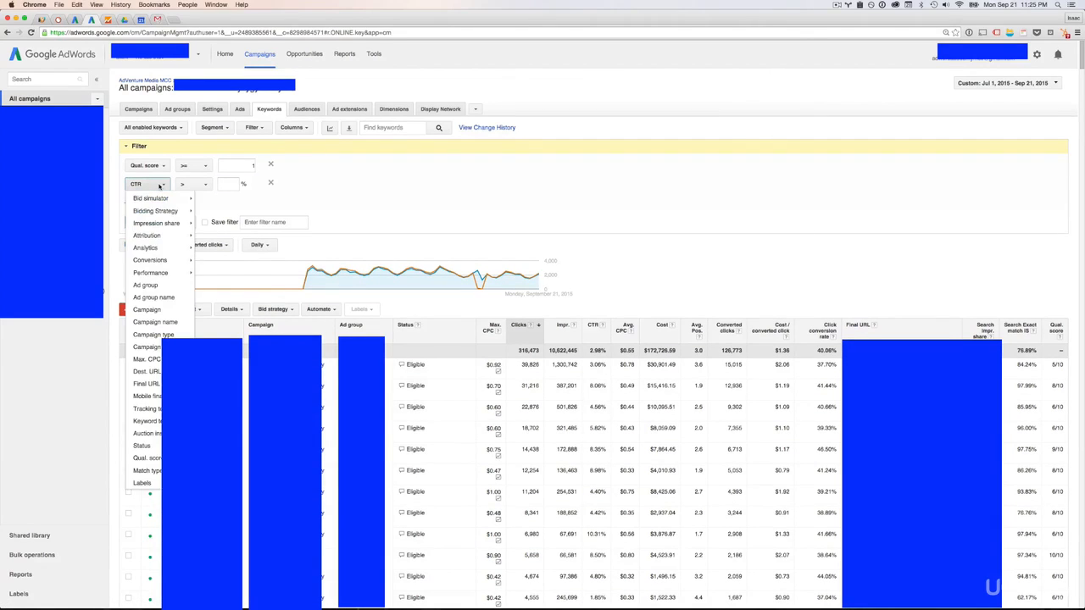
{"action": "left_click", "coordinate": [141, 446]}
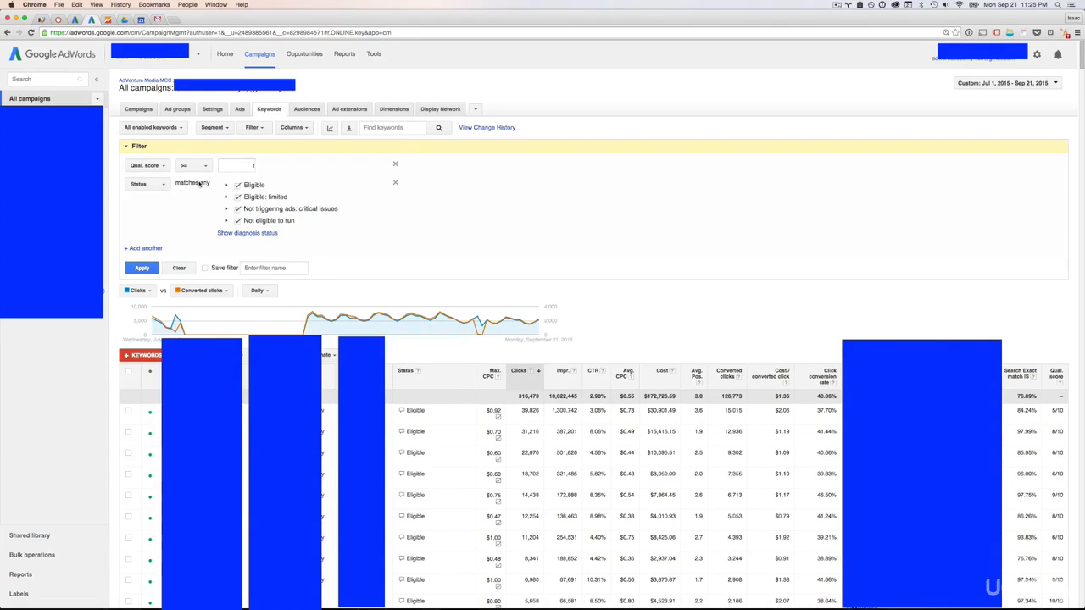
{"action": "left_click", "coordinate": [238, 209]}
{"action": "left_click", "coordinate": [237, 220]}
Step: Check the sub-statuses within the Status condition's groups, then apply the filter and collapse its settings
{"action": "left_click", "coordinate": [227, 220]}
{"action": "left_click", "coordinate": [226, 221]}
{"action": "left_click", "coordinate": [226, 209]}
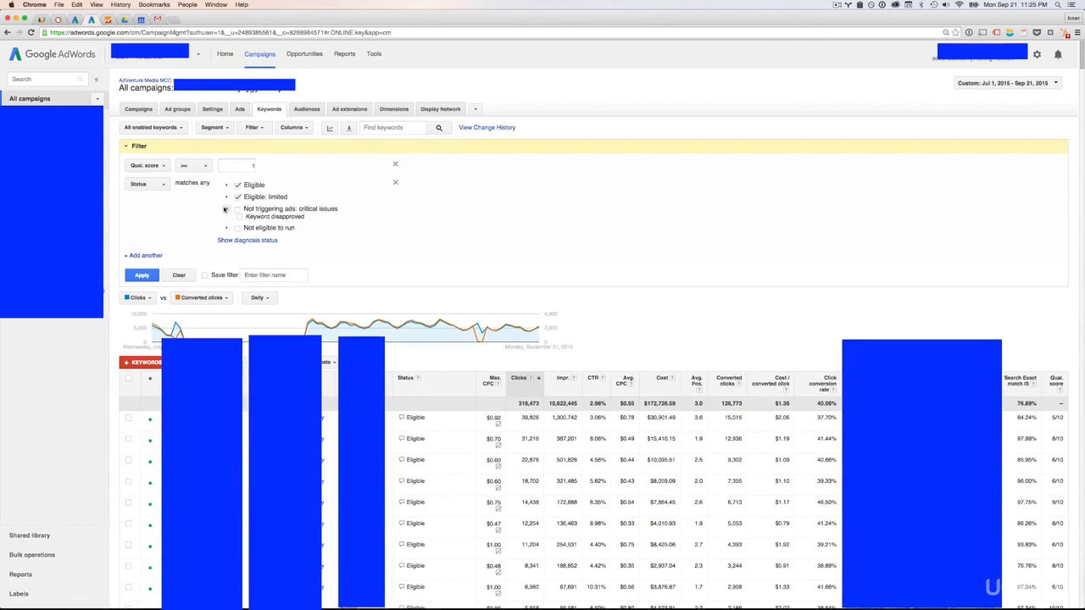
{"action": "left_click", "coordinate": [227, 209]}
{"action": "left_click", "coordinate": [227, 197]}
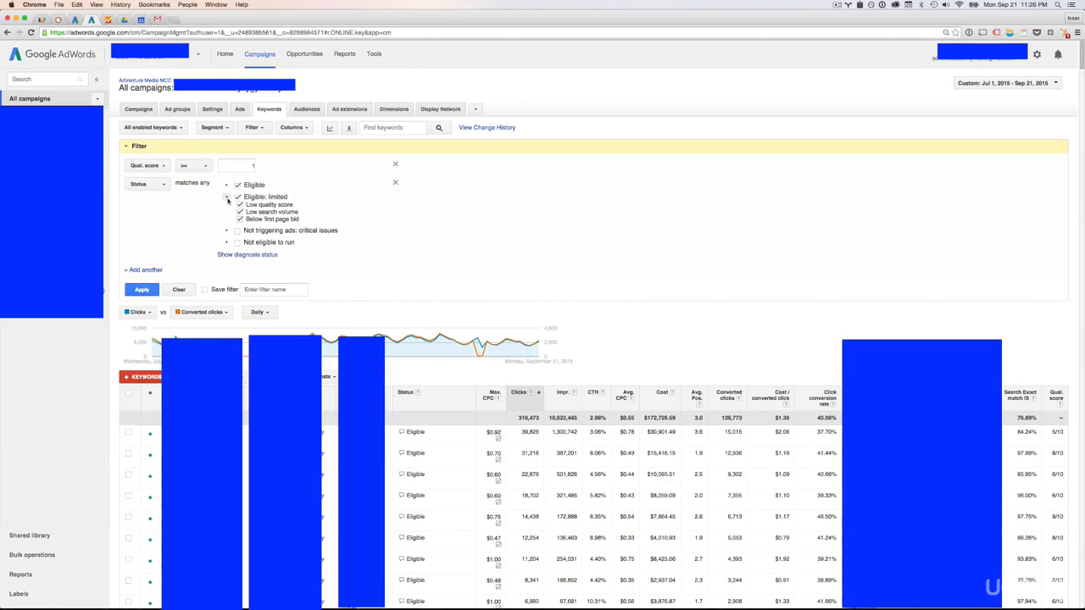
{"action": "left_click", "coordinate": [227, 196]}
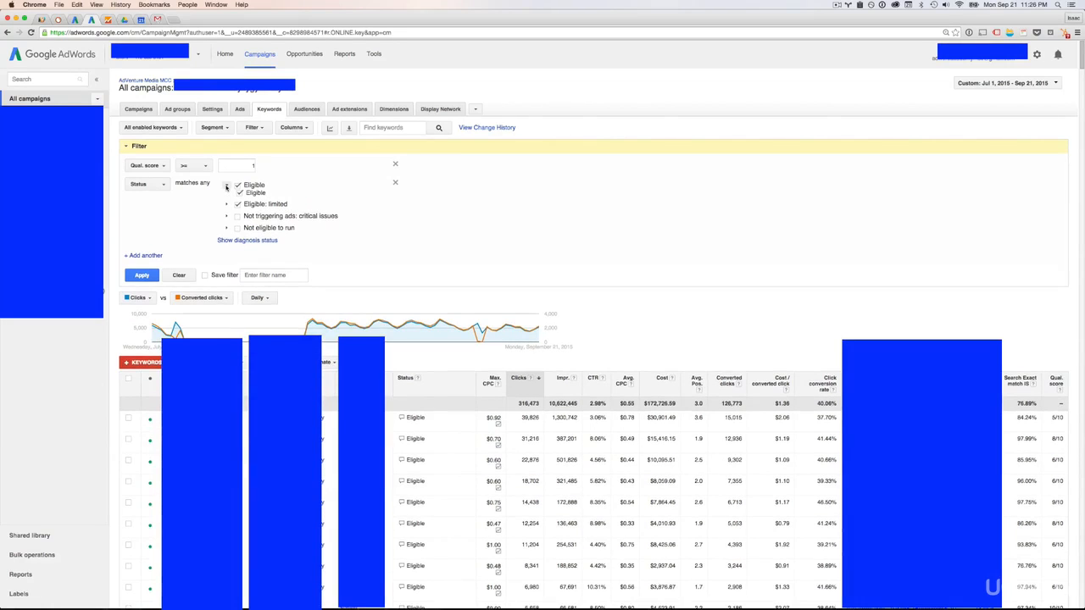
{"action": "left_click", "coordinate": [143, 267]}
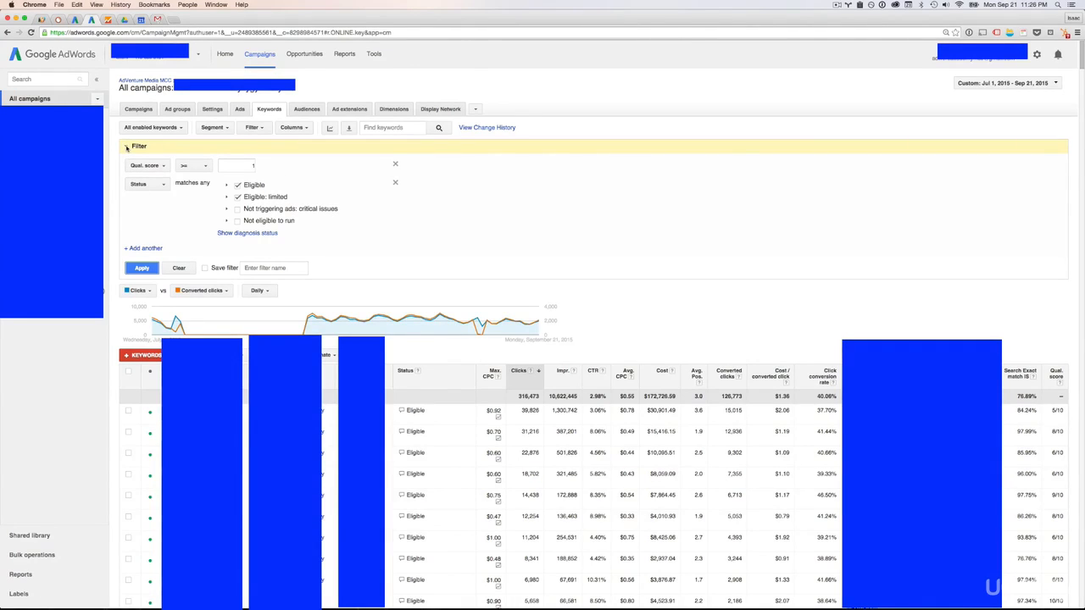
{"action": "left_click", "coordinate": [126, 147]}
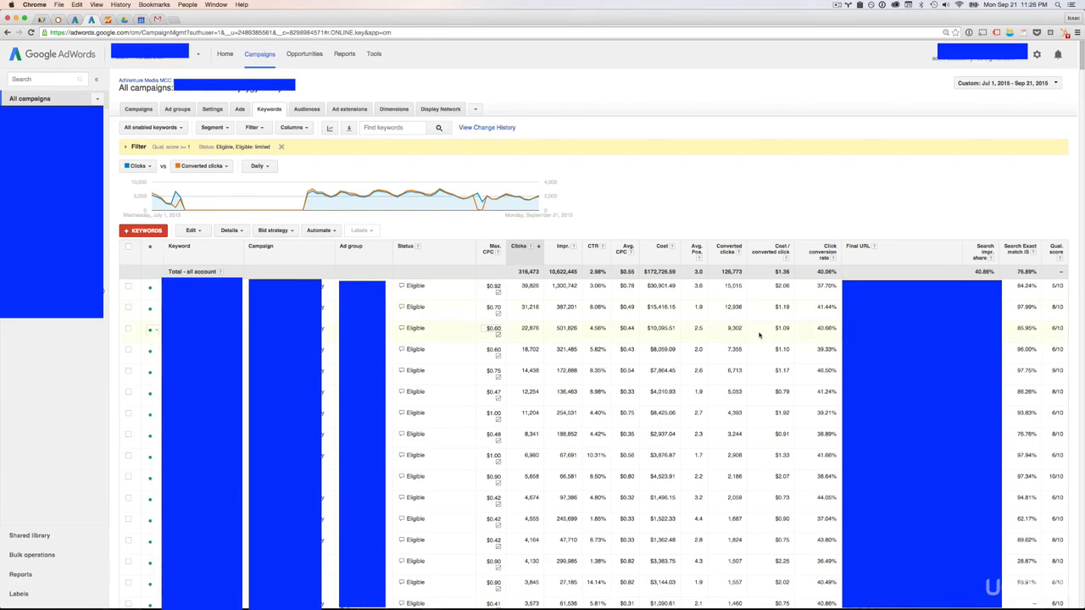
Step: Look through the filtered keywords and download them as a report in Excel .csv format
{"action": "scroll", "coordinate": [508, 381], "scroll_direction": "down", "scroll_amount": 4}
{"action": "scroll", "coordinate": [516, 386], "scroll_direction": "down", "scroll_amount": 15}
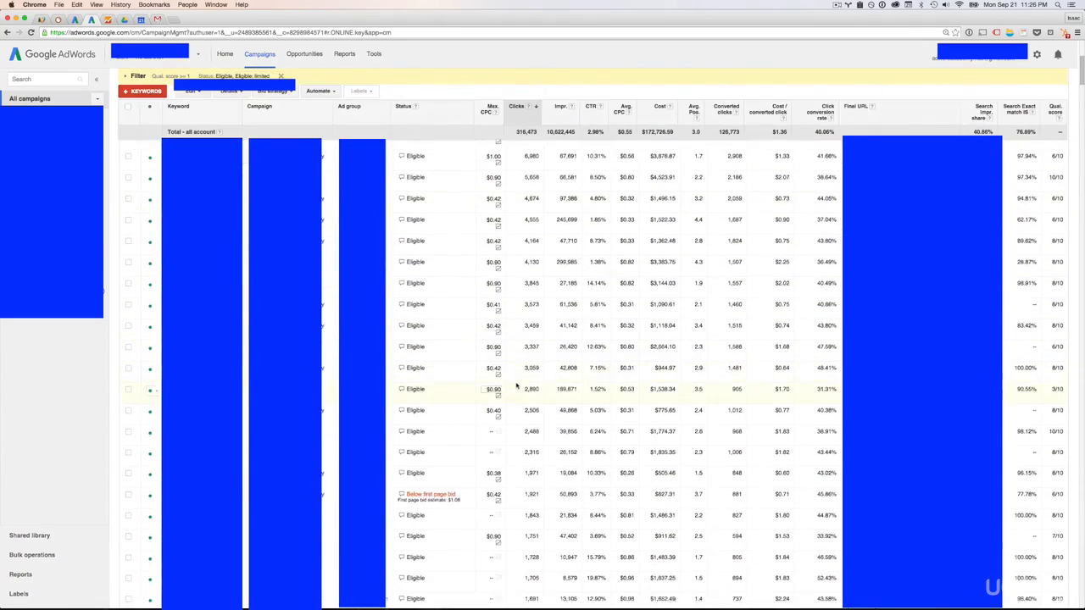
{"action": "scroll", "coordinate": [514, 384], "scroll_direction": "up", "scroll_amount": 20}
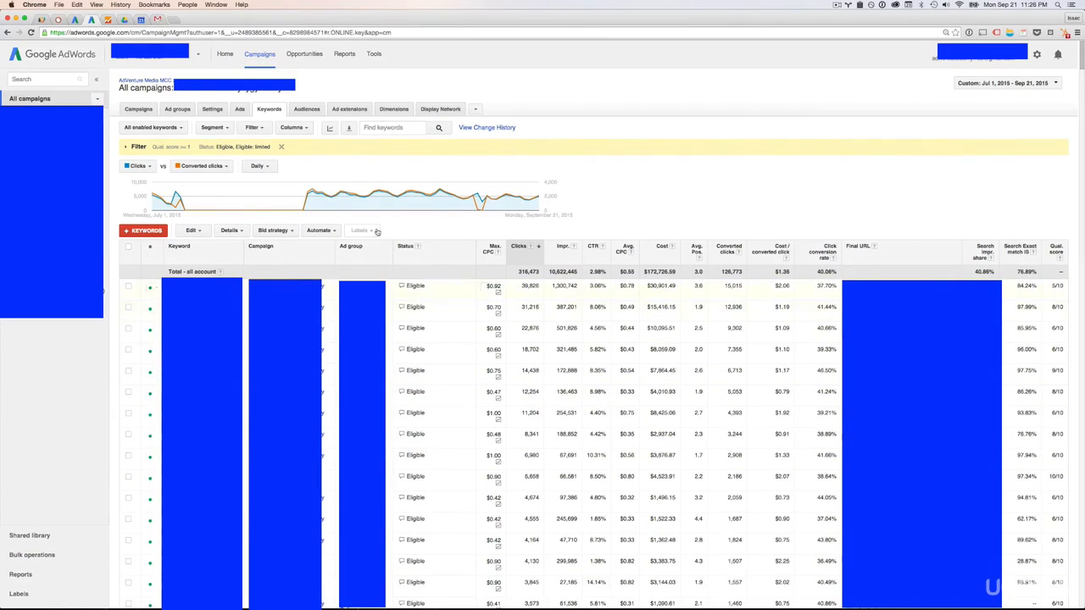
{"action": "left_click", "coordinate": [349, 128]}
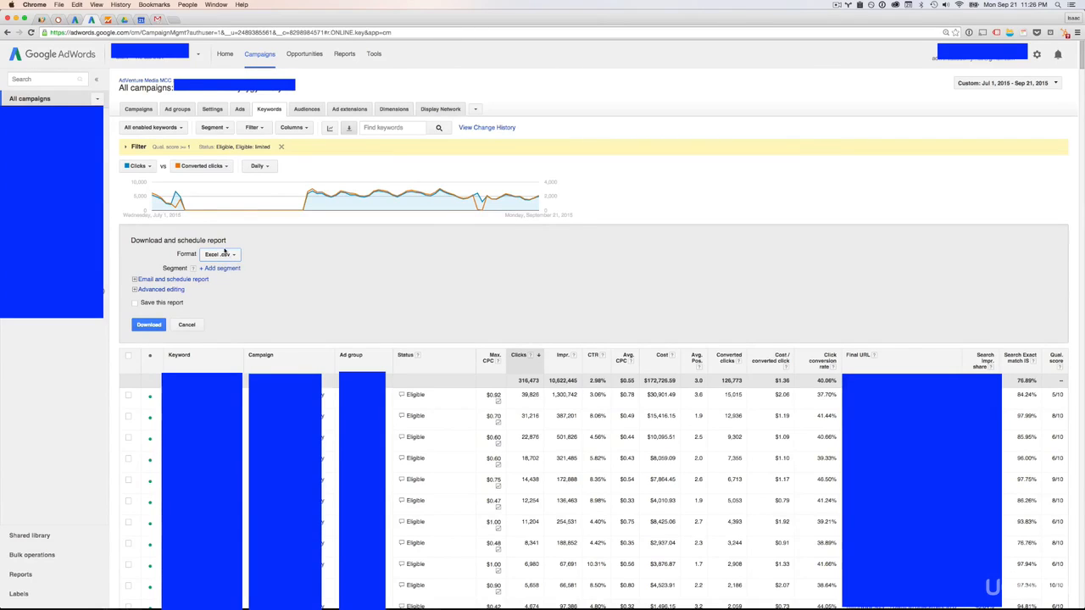
{"action": "left_click", "coordinate": [152, 324]}
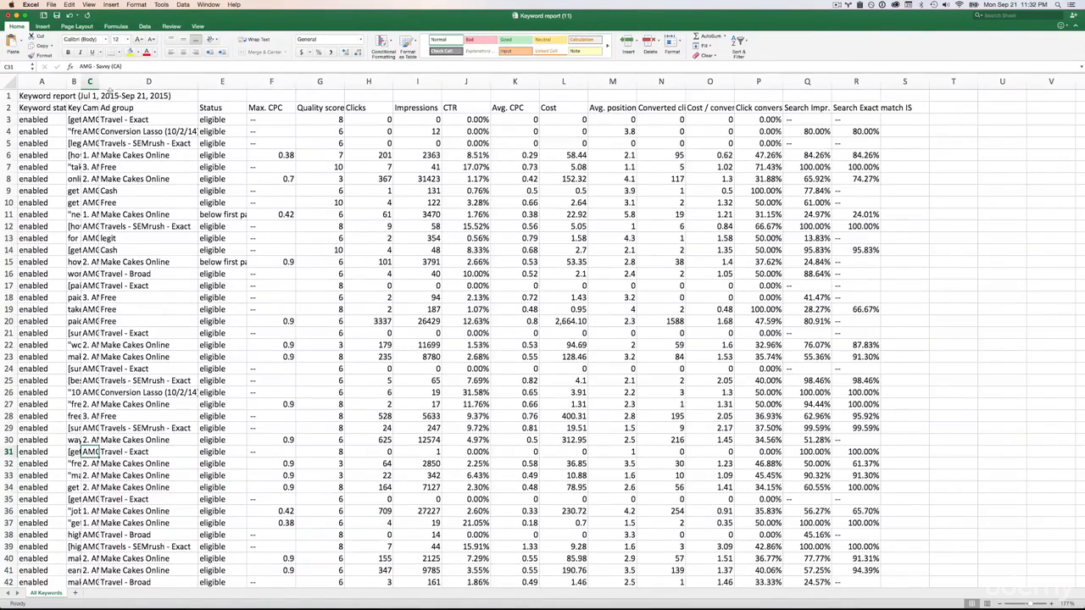
Step: In the keyword report opened in Excel, select columns A through R as the data for a PivotTable
{"action": "left_click", "coordinate": [136, 82]}
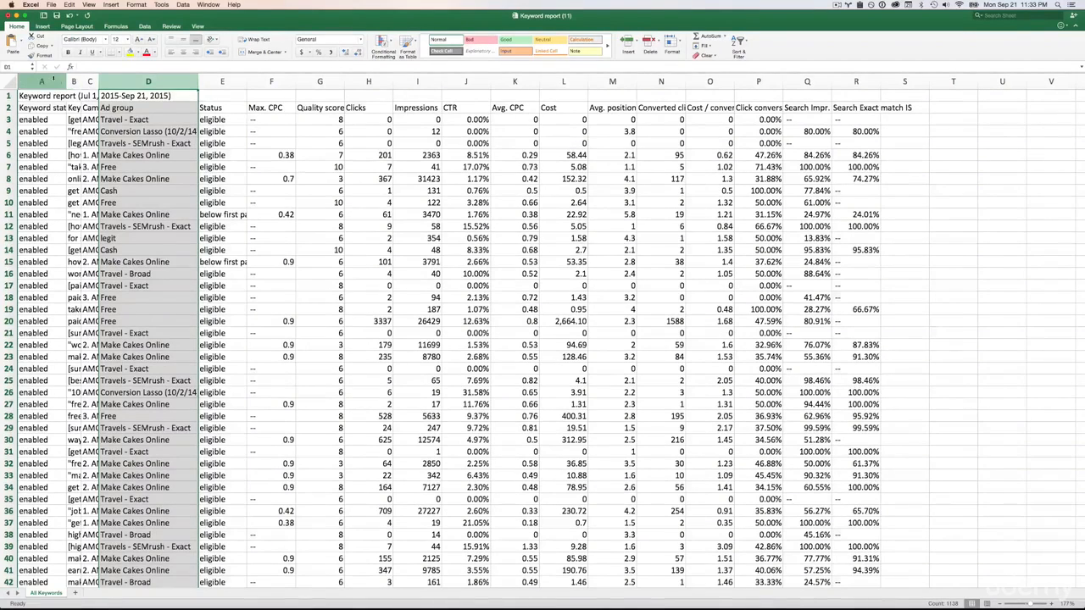
{"action": "left_click_drag", "start_coordinate": [53, 79], "coordinate": [849, 98]}
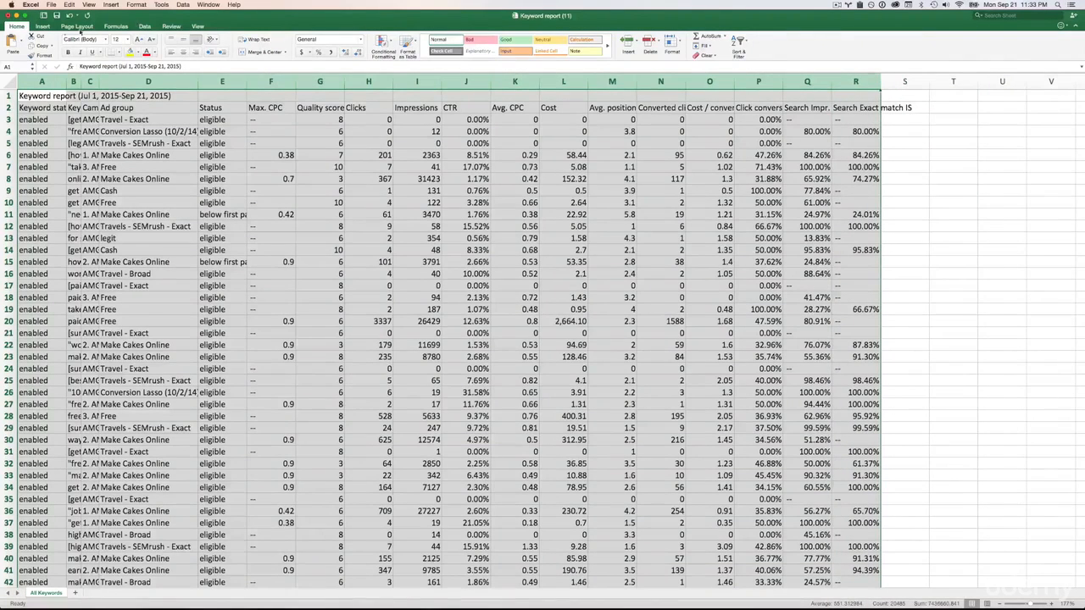
{"action": "left_click", "coordinate": [42, 27]}
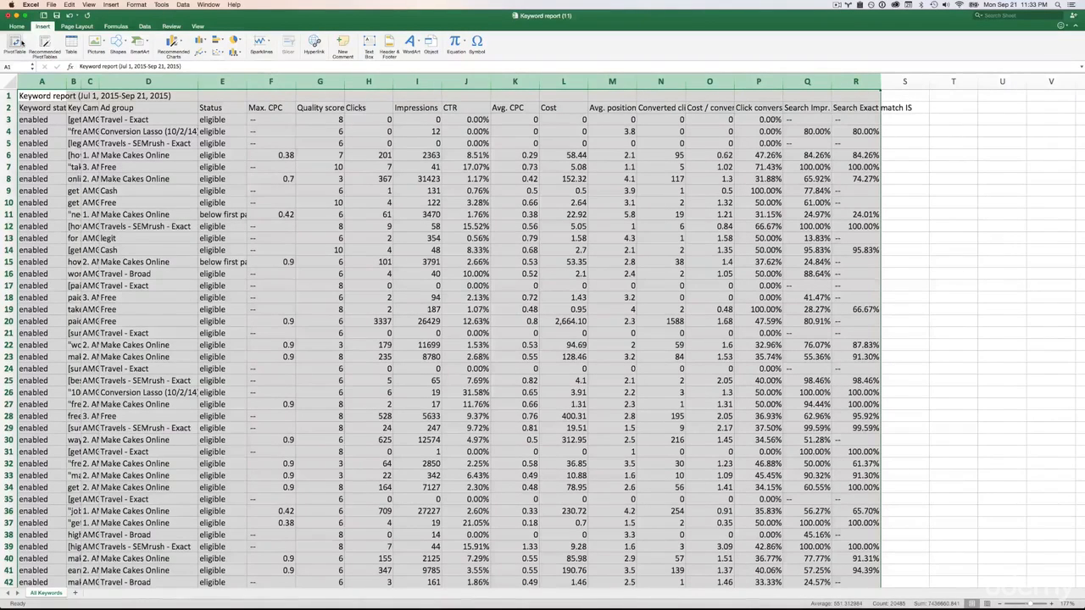
{"action": "left_click", "coordinate": [235, 5]}
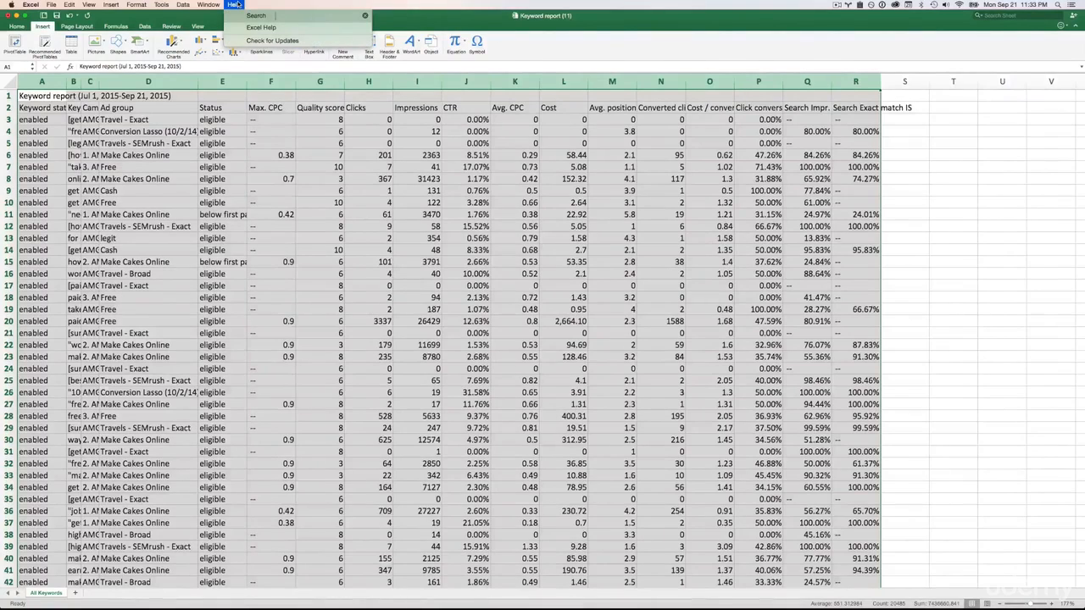
{"action": "type", "text": "piv"}
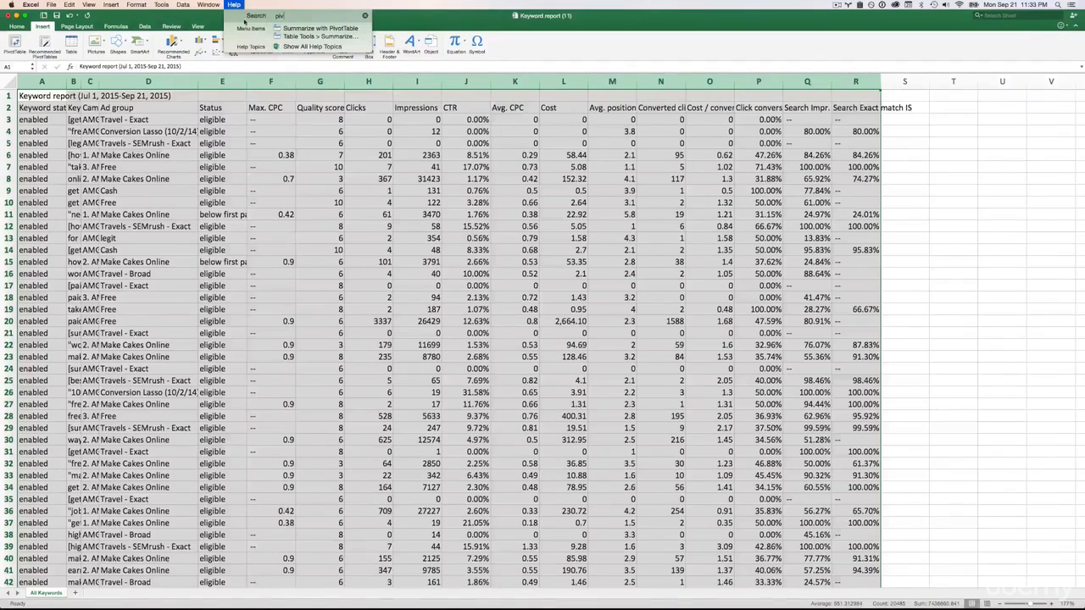
{"action": "mouse_move", "coordinate": [297, 29]}
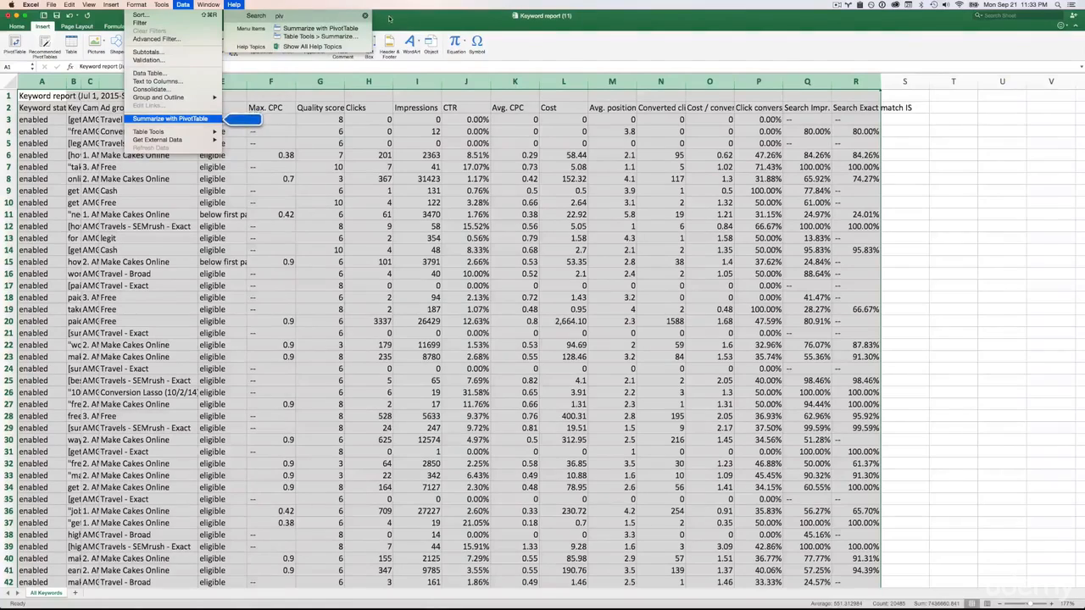
{"action": "left_click", "coordinate": [389, 18]}
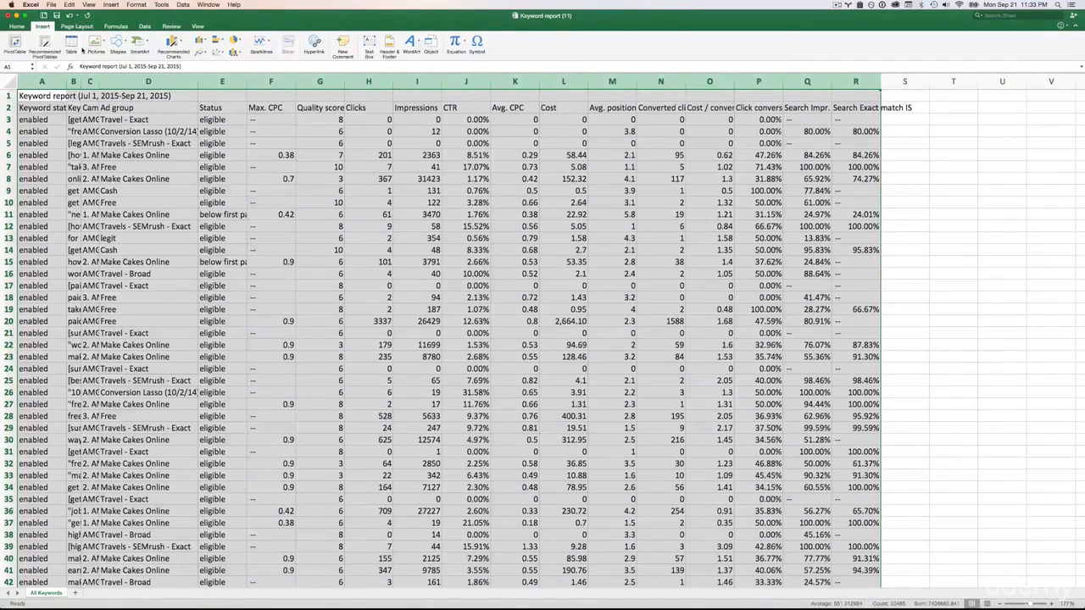
Step: Create a PivotTable on a new worksheet from the All Keywords range A2:R1048576, leaving out the report's title row
{"action": "left_click", "coordinate": [15, 43]}
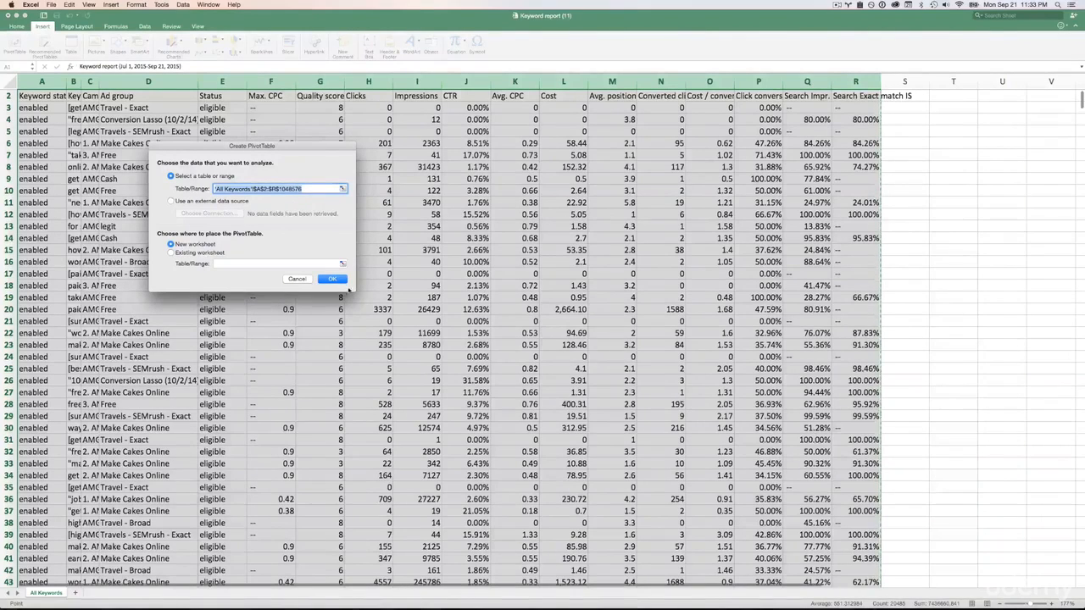
{"action": "left_click", "coordinate": [329, 280]}
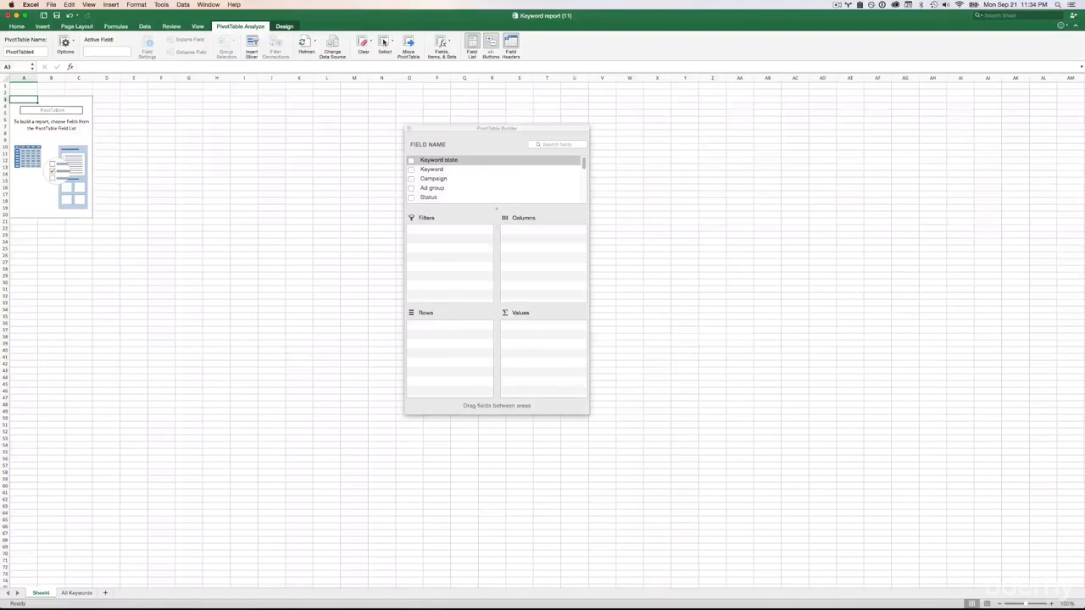
Step: Rename the new PivotTable worksheet as Pivot Table 1
{"action": "double_click", "coordinate": [40, 592]}
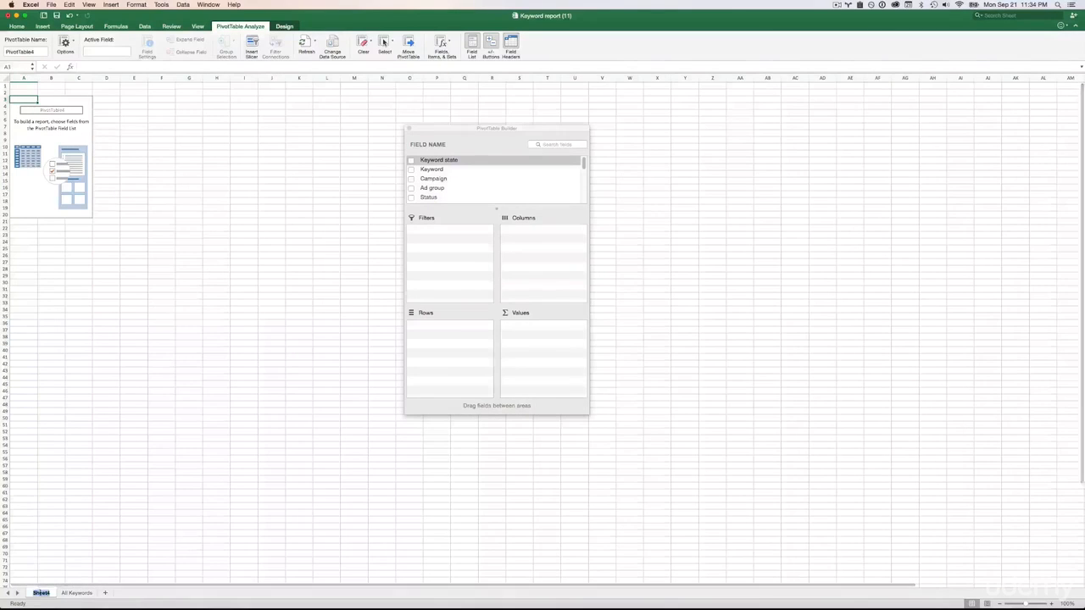
{"action": "type", "text": "Hivot Tabl"}
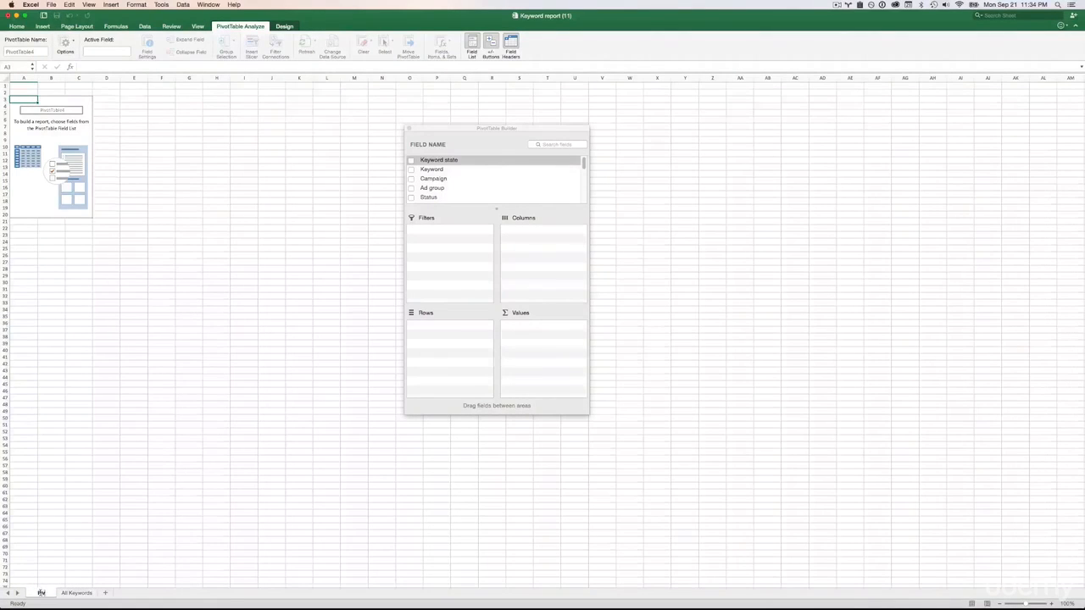
{"action": "type", "text": "e 1"}
{"action": "key", "text": "Return"}
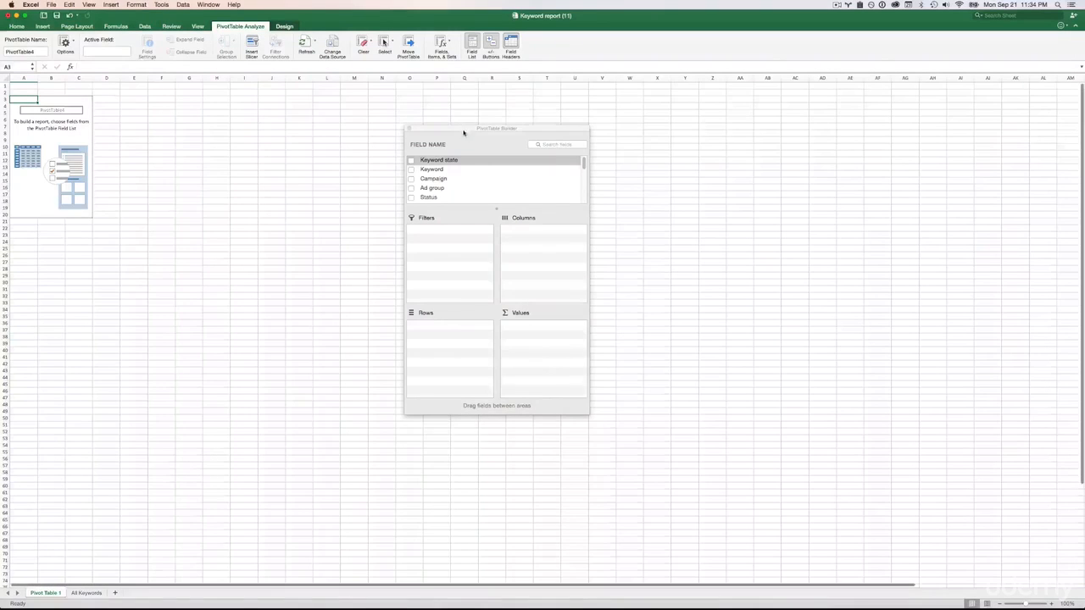
Step: Add the Quality score field to the PivotTable and move it from the values to the rows
{"action": "left_click_drag", "start_coordinate": [463, 133], "coordinate": [435, 121]}
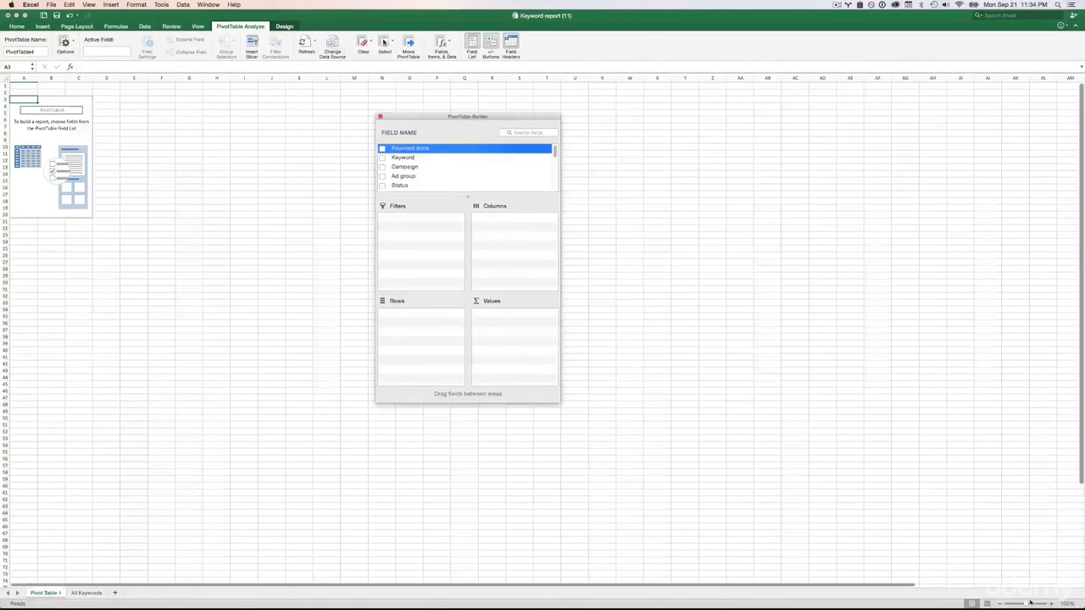
{"action": "left_click_drag", "start_coordinate": [1030, 602], "coordinate": [1036, 605]}
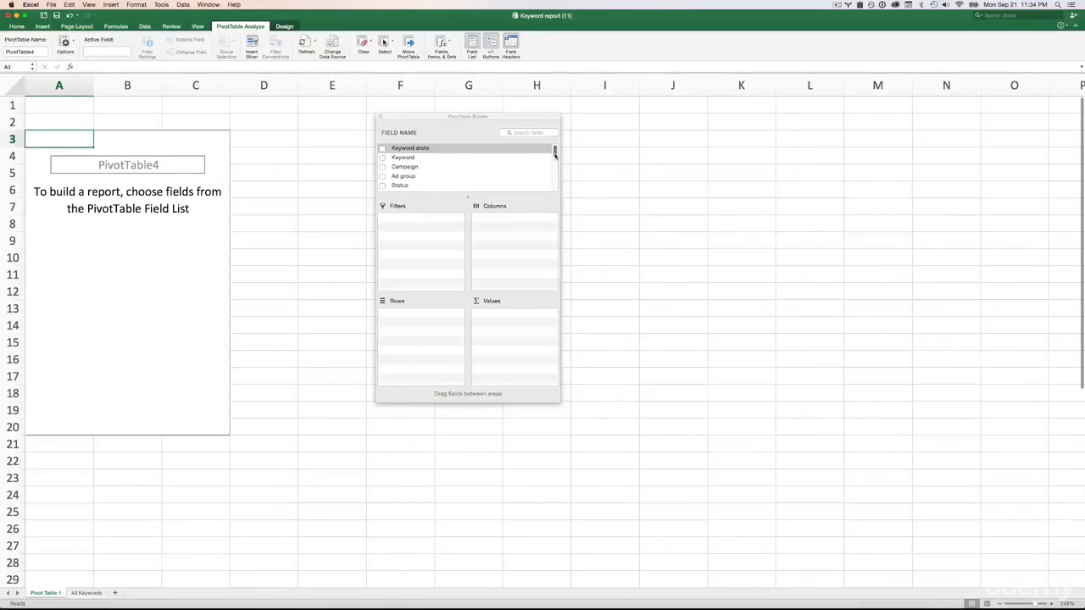
{"action": "mouse_move", "coordinate": [555, 151]}
{"action": "left_mouse_down"}
{"action": "mouse_move", "coordinate": [554, 193]}
{"action": "mouse_move", "coordinate": [554, 160]}
{"action": "left_mouse_up"}
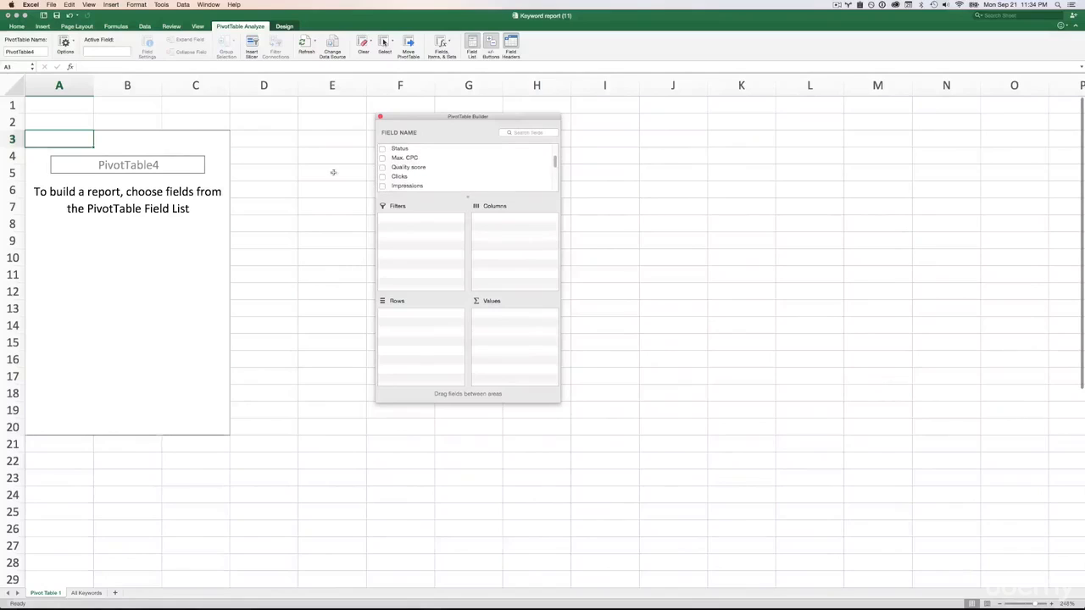
{"action": "left_click", "coordinate": [381, 168]}
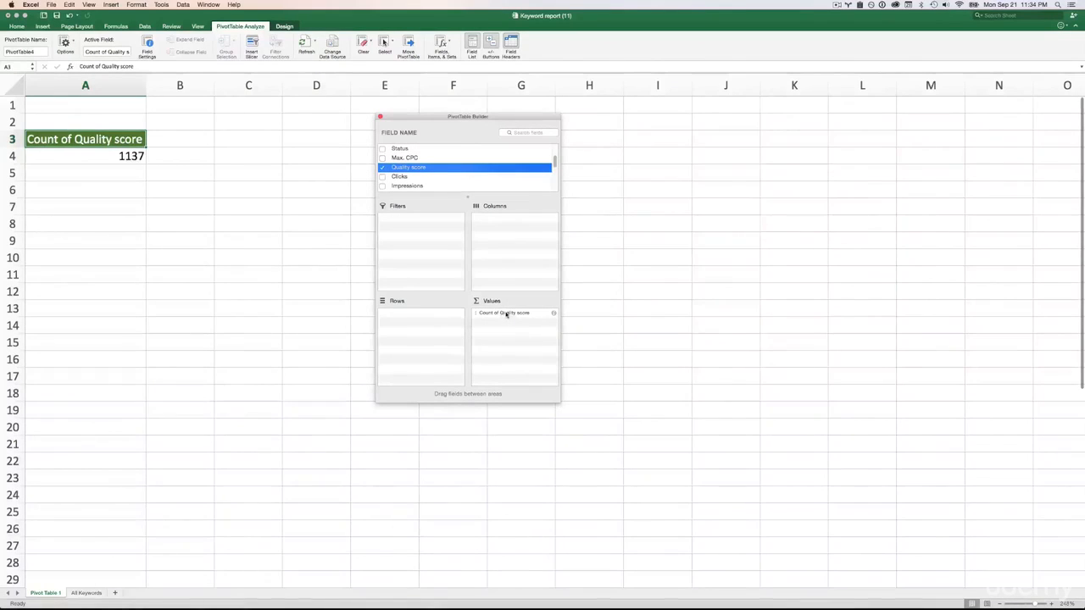
{"action": "left_click_drag", "start_coordinate": [506, 313], "coordinate": [439, 317]}
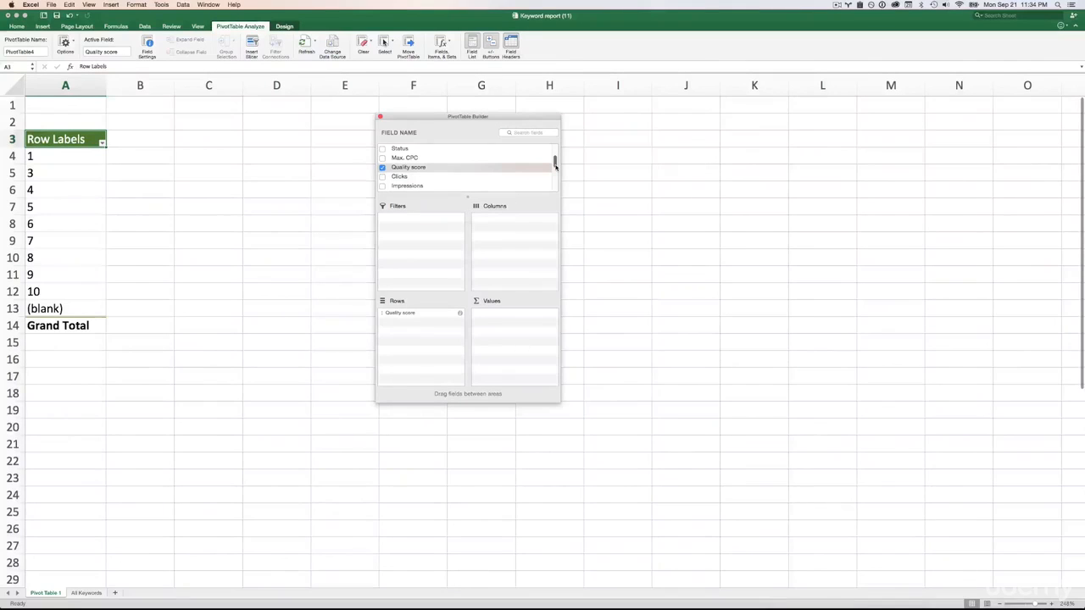
Step: Add Clicks and Impressions to the PivotTable as values, and summarize Impressions by Sum
{"action": "left_click", "coordinate": [383, 176]}
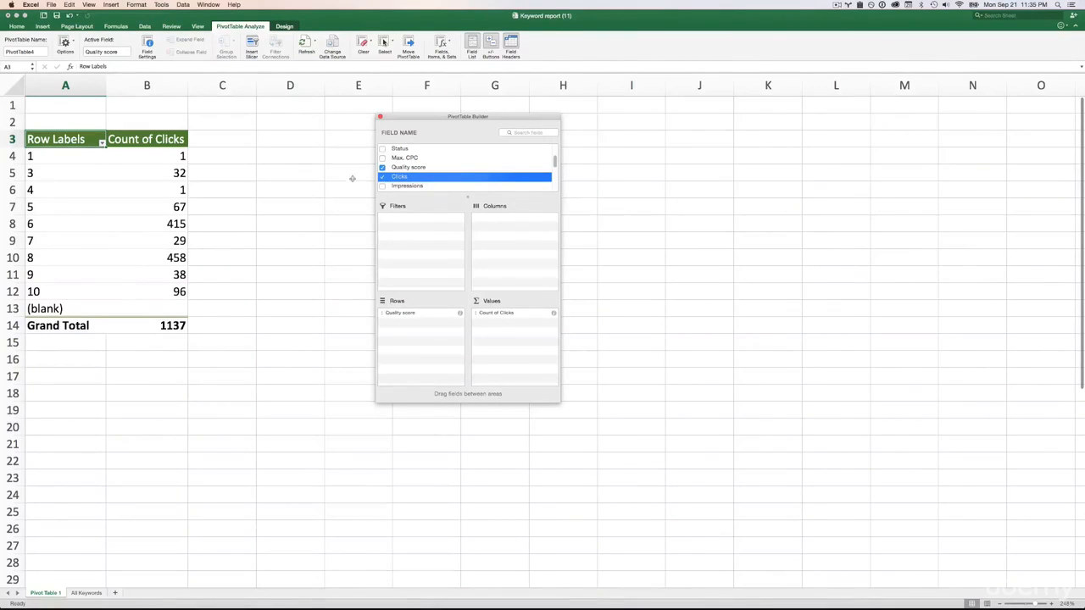
{"action": "left_click", "coordinate": [382, 185]}
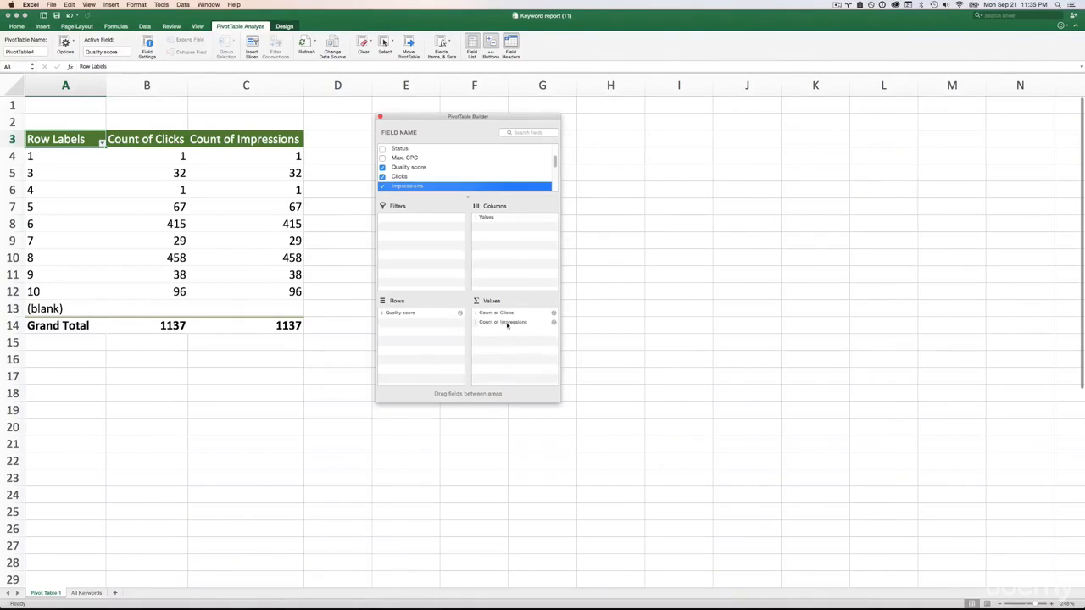
{"action": "left_click_drag", "start_coordinate": [500, 323], "coordinate": [554, 325]}
{"action": "left_click", "coordinate": [554, 323]}
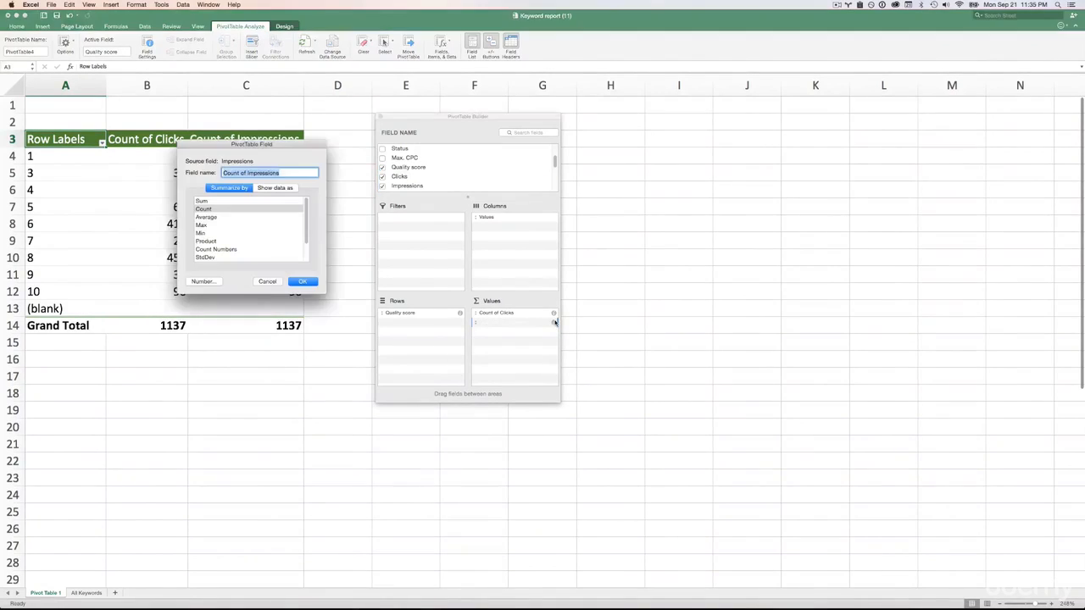
{"action": "left_click", "coordinate": [203, 201]}
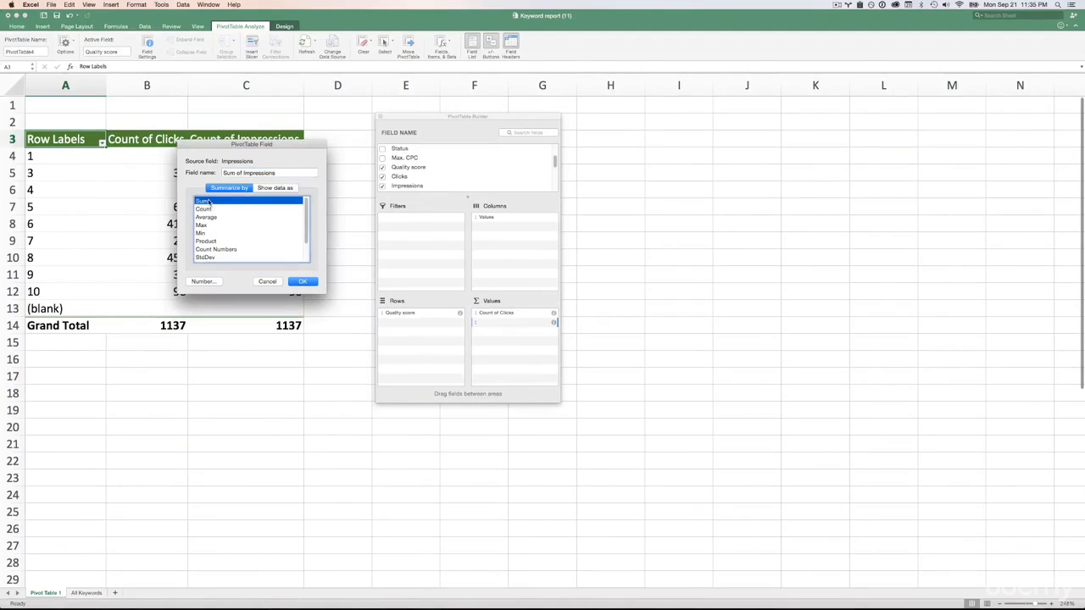
{"action": "left_click", "coordinate": [303, 280]}
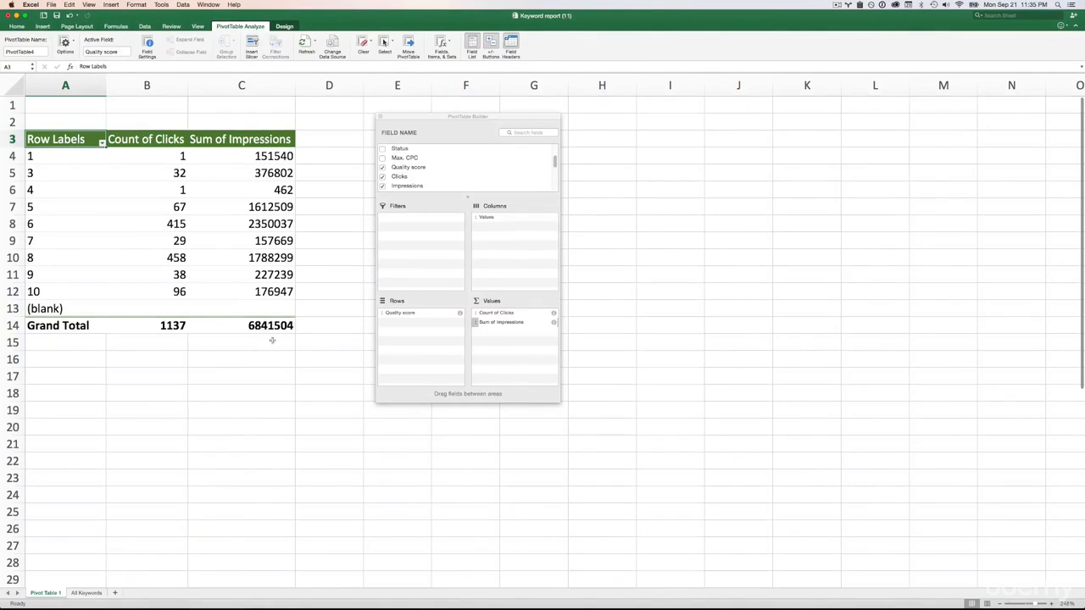
Step: Format column C, Sum of Impressions, as Number with 0 decimal places and the 1000 separator
{"action": "right_click", "coordinate": [259, 86]}
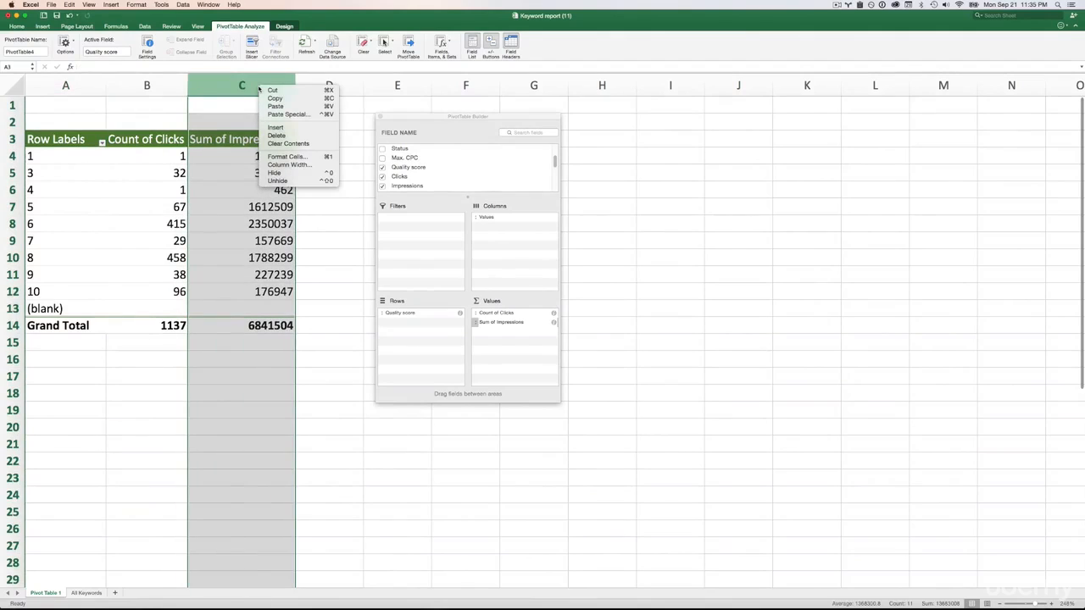
{"action": "left_click", "coordinate": [301, 157]}
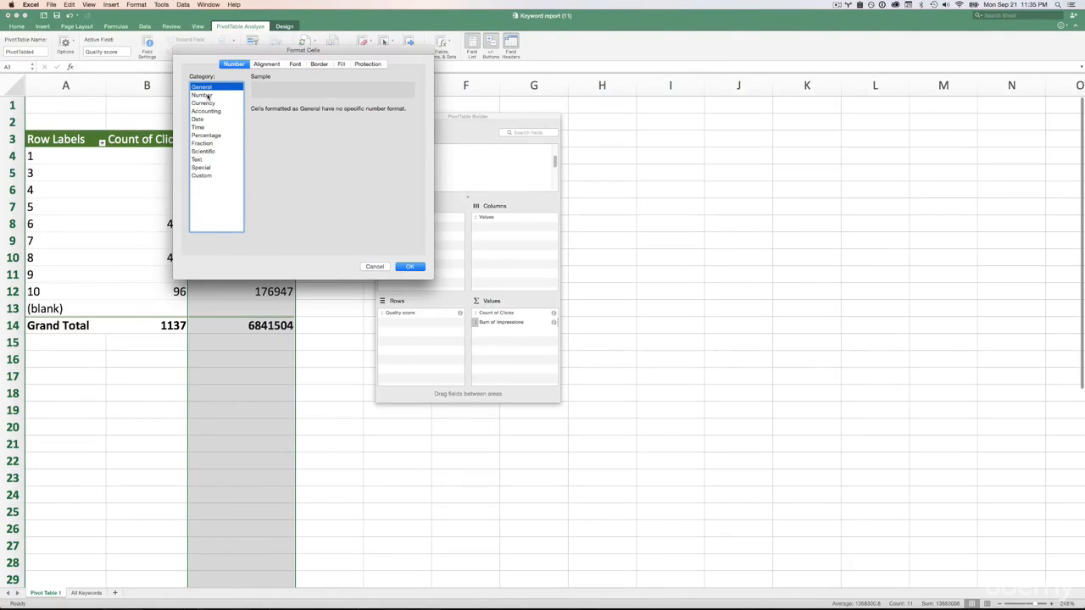
{"action": "left_click", "coordinate": [204, 95]}
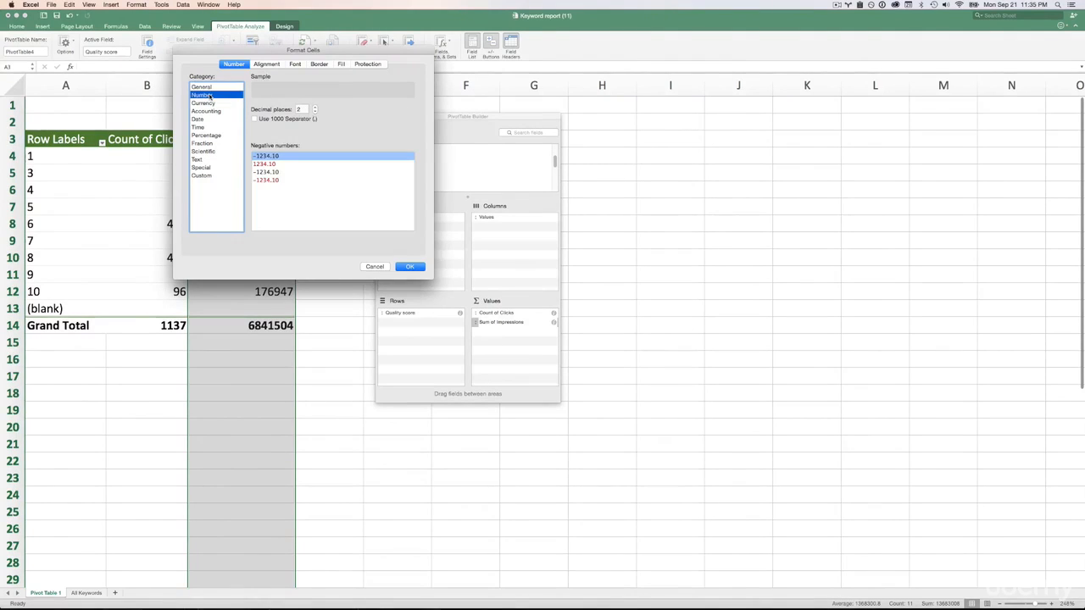
{"action": "left_click", "coordinate": [254, 118]}
{"action": "left_click", "coordinate": [313, 111]}
{"action": "left_click", "coordinate": [314, 111]}
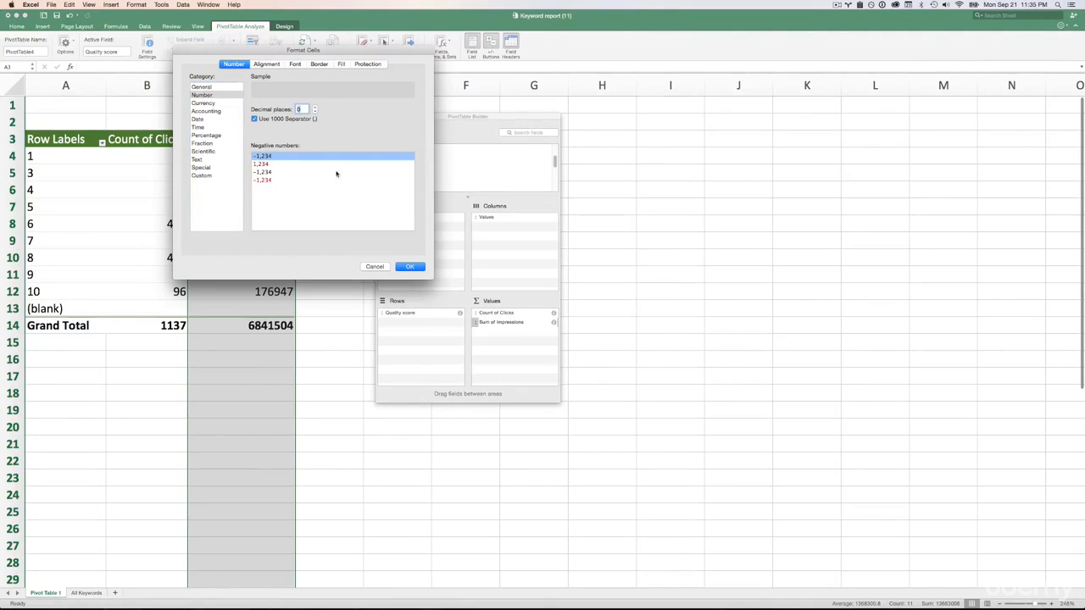
{"action": "left_click", "coordinate": [399, 266]}
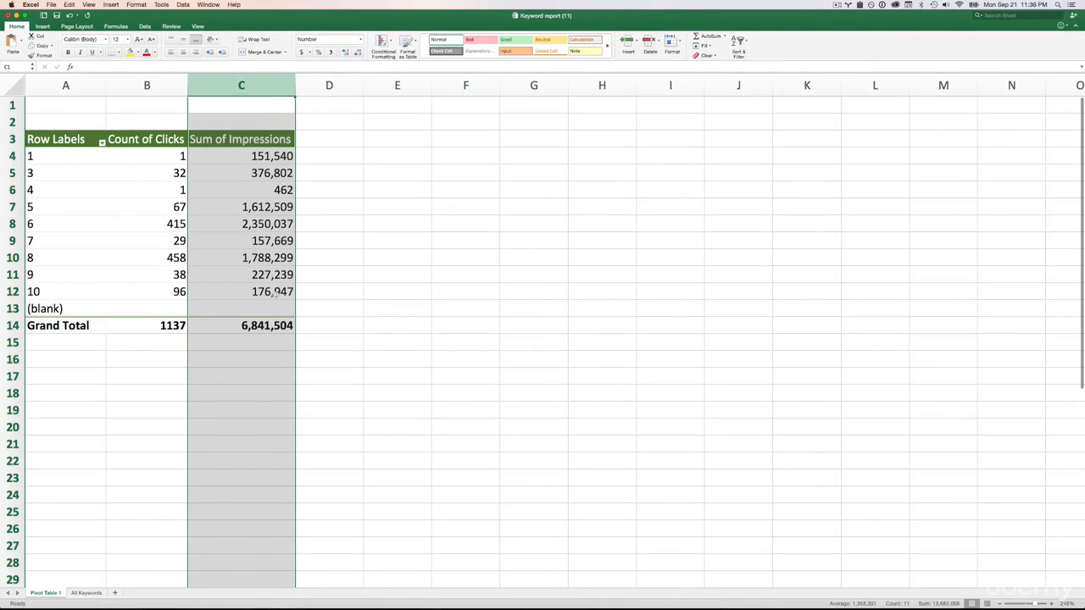
Step: Compare the Clicks and Impressions figures in the PivotTable rows for quality scores 1 and 10
{"action": "left_click", "coordinate": [276, 295]}
{"action": "left_click", "coordinate": [276, 160]}
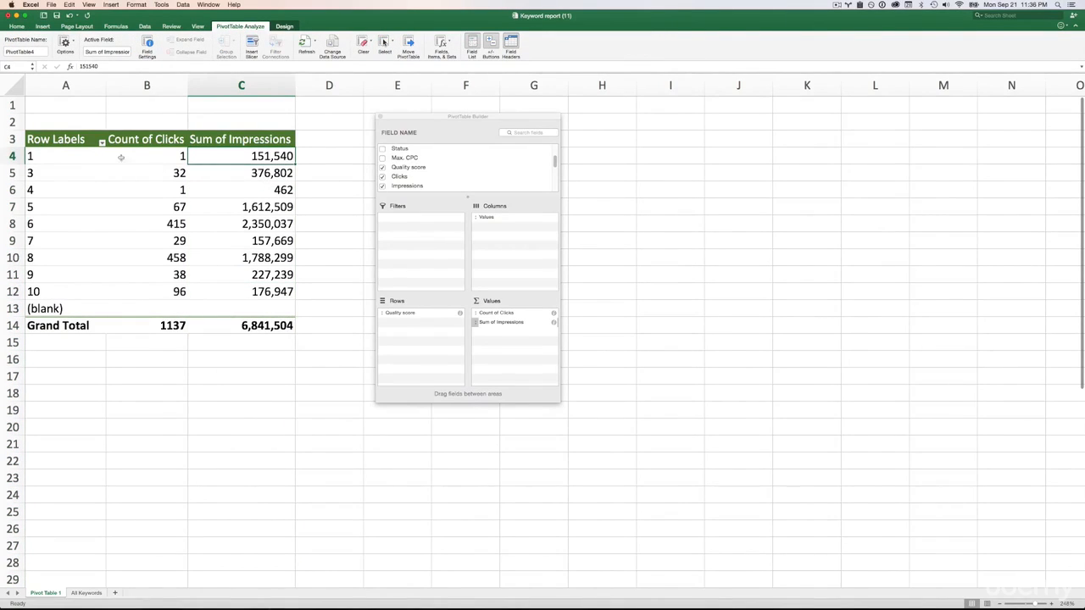
{"action": "left_click", "coordinate": [51, 158]}
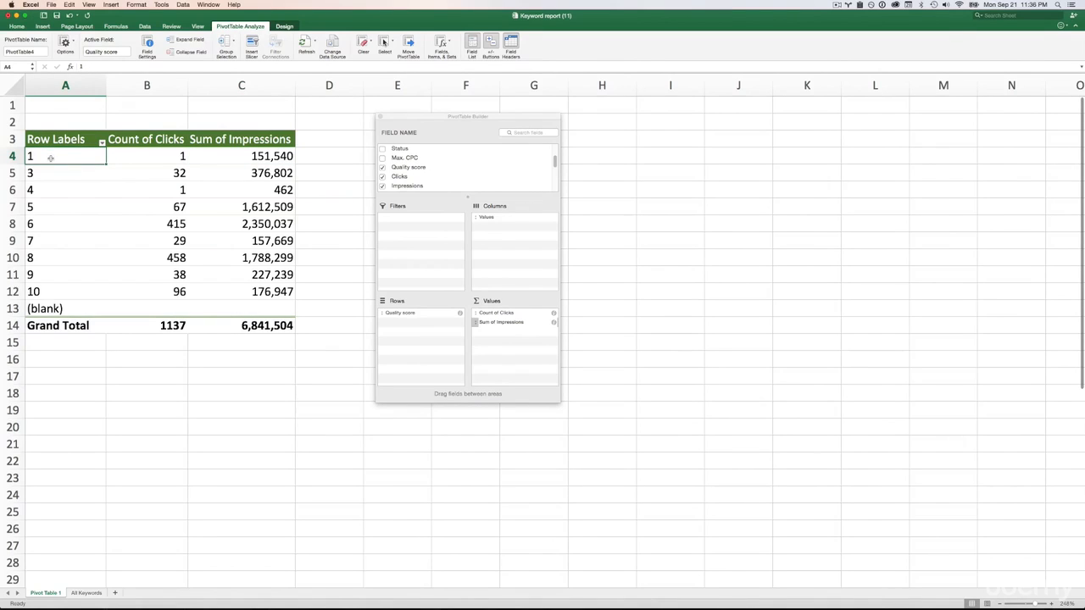
{"action": "left_click", "coordinate": [134, 157]}
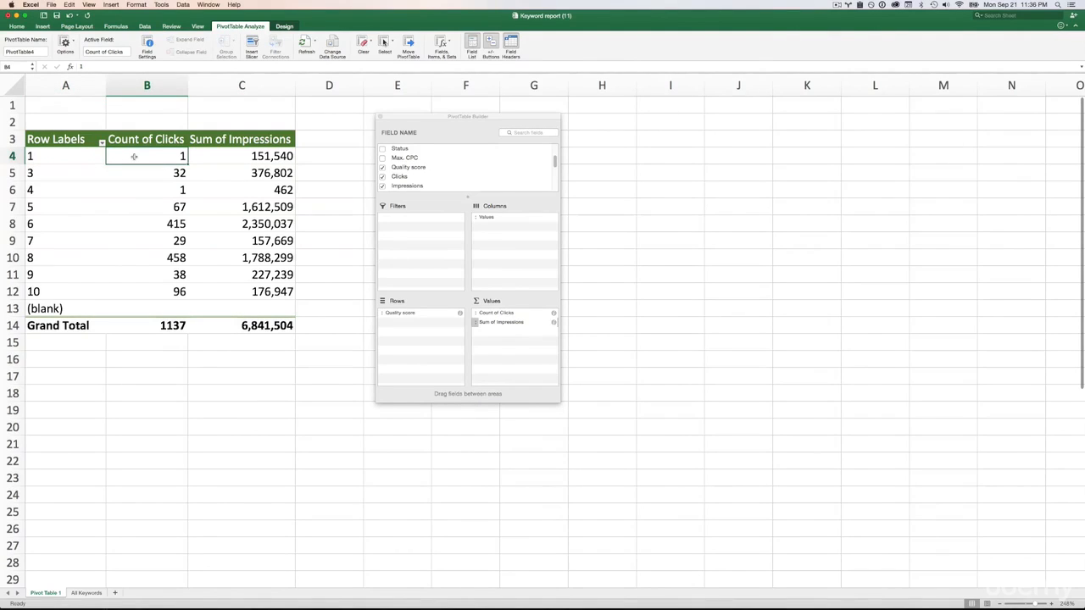
{"action": "left_click", "coordinate": [214, 154]}
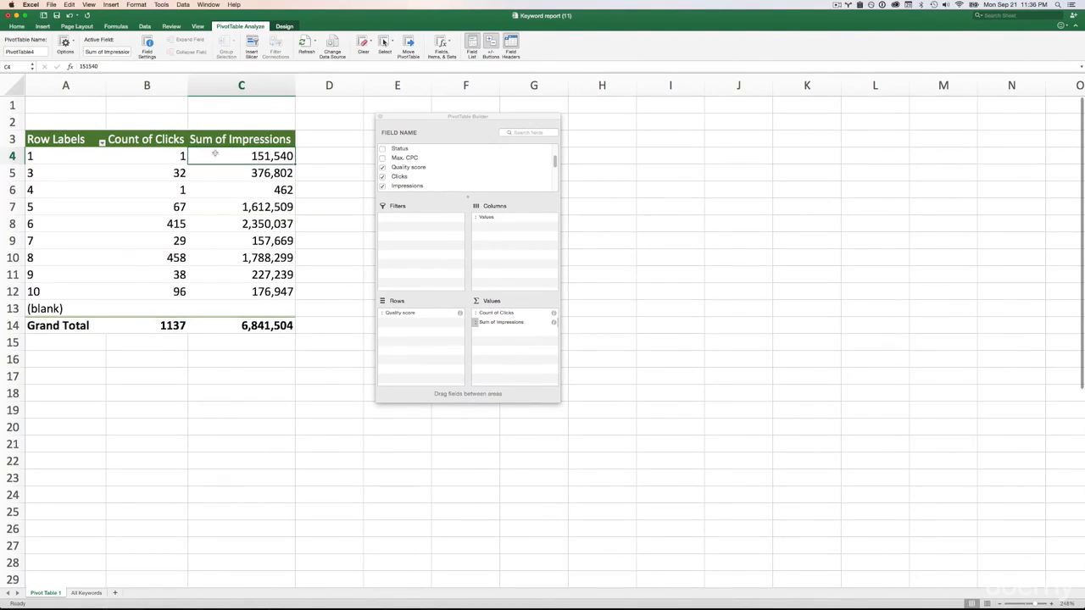
{"action": "left_click", "coordinate": [173, 294]}
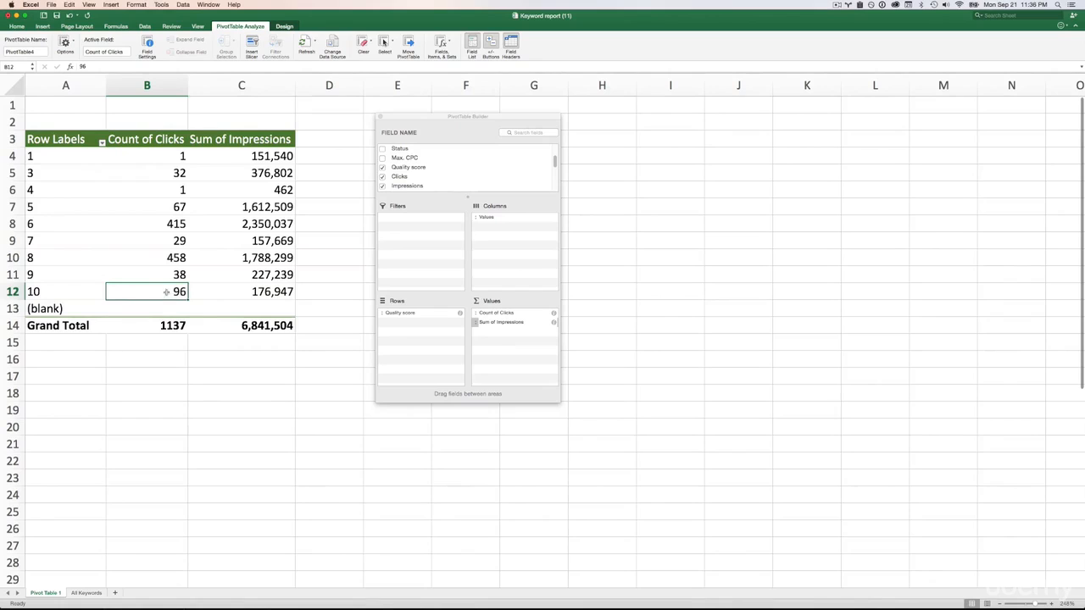
{"action": "left_click", "coordinate": [228, 299]}
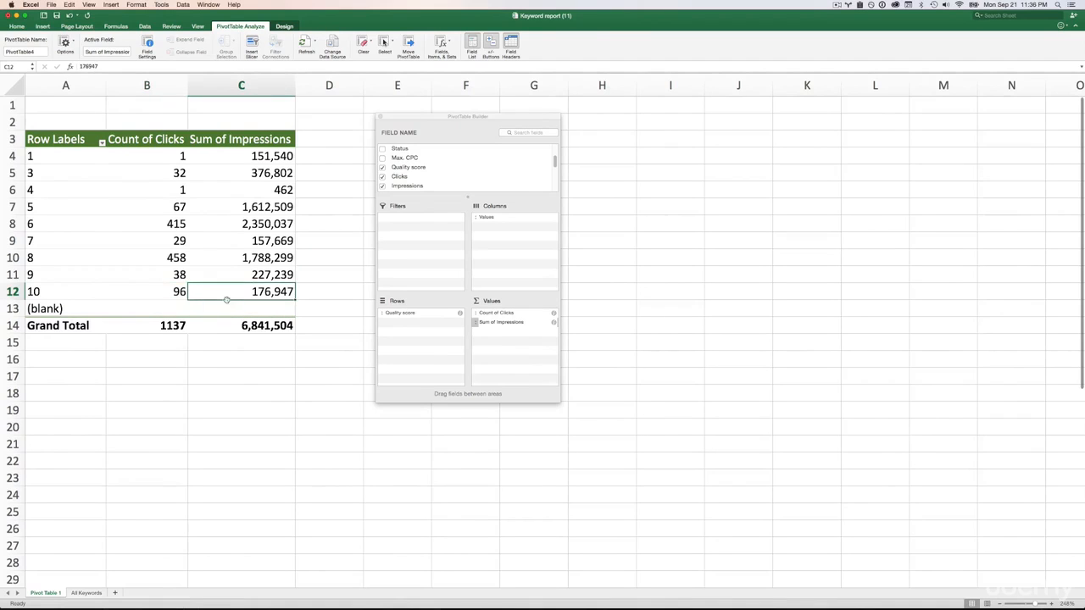
{"action": "left_click", "coordinate": [183, 295]}
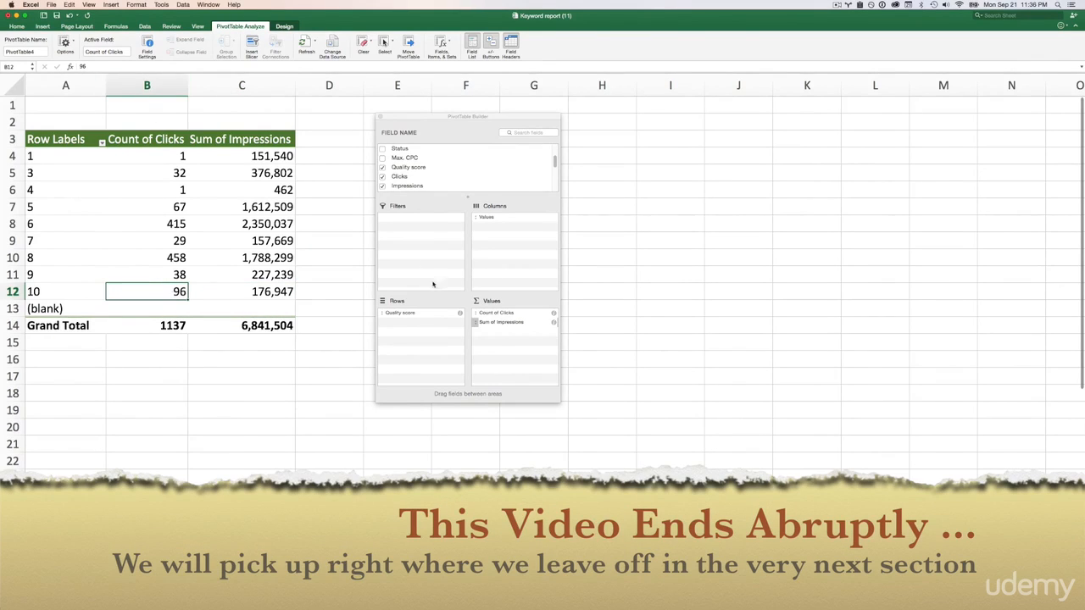
Step: Open the PivotTable field settings of Count of Clicks
{"action": "left_click", "coordinate": [553, 312]}
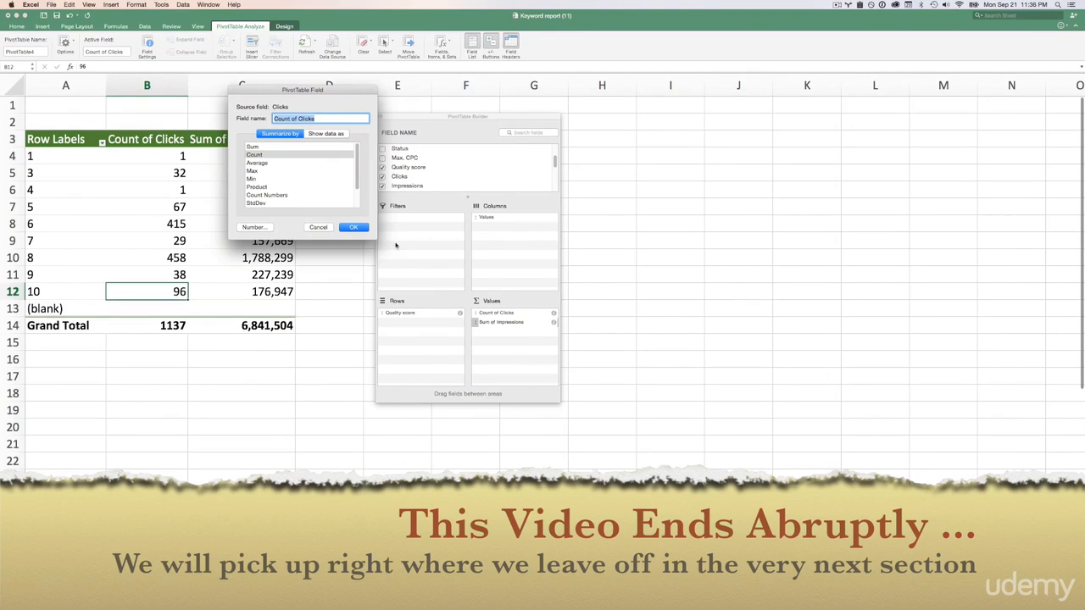